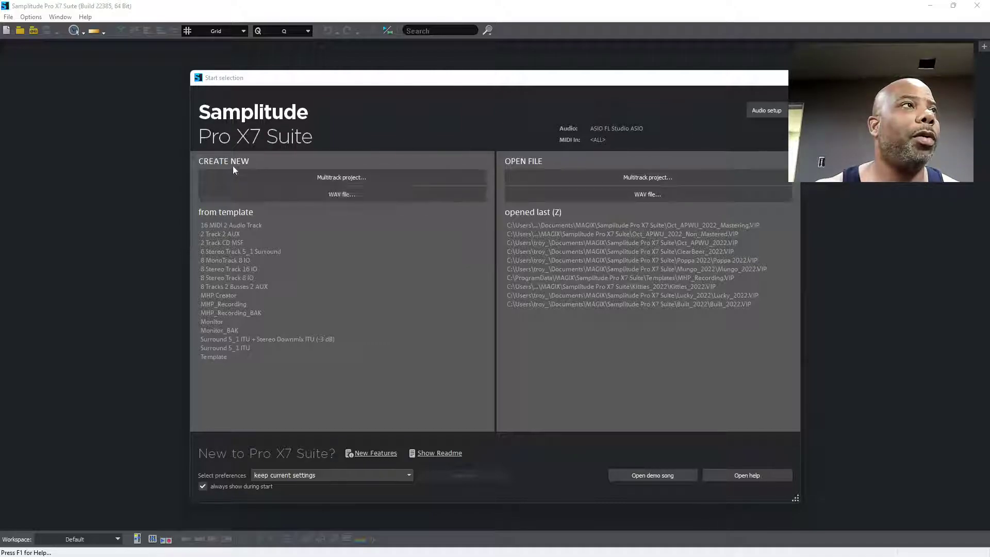
- Start a multitrack project named 2022-09-14 with the MHP Creator template at 44100 Hz
{"action": "left_click", "coordinate": [252, 177]}
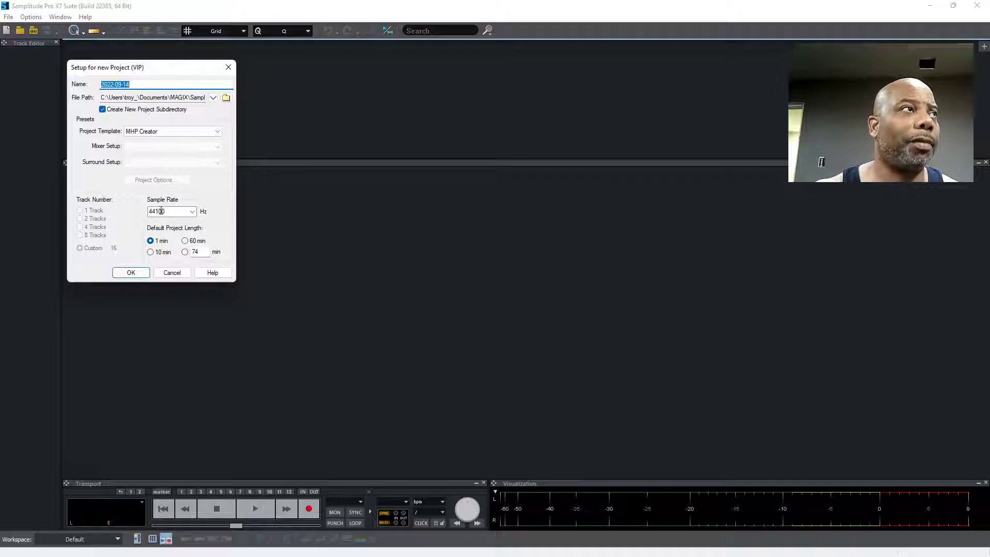
{"action": "left_click", "coordinate": [132, 274]}
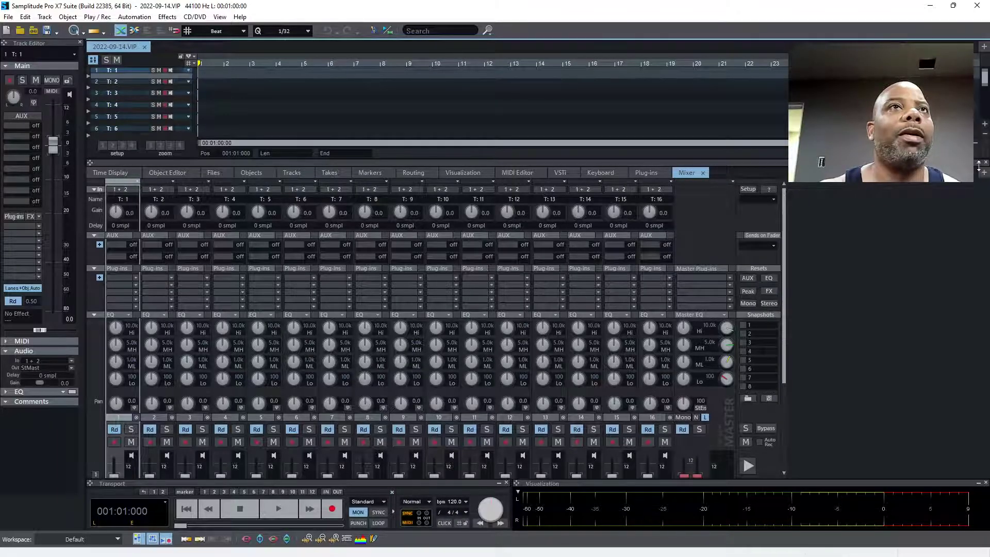
- Expand the track area to full height and open System Options at Effects > VST / ReWire
{"action": "left_click_drag", "start_coordinate": [979, 164], "coordinate": [979, 462]}
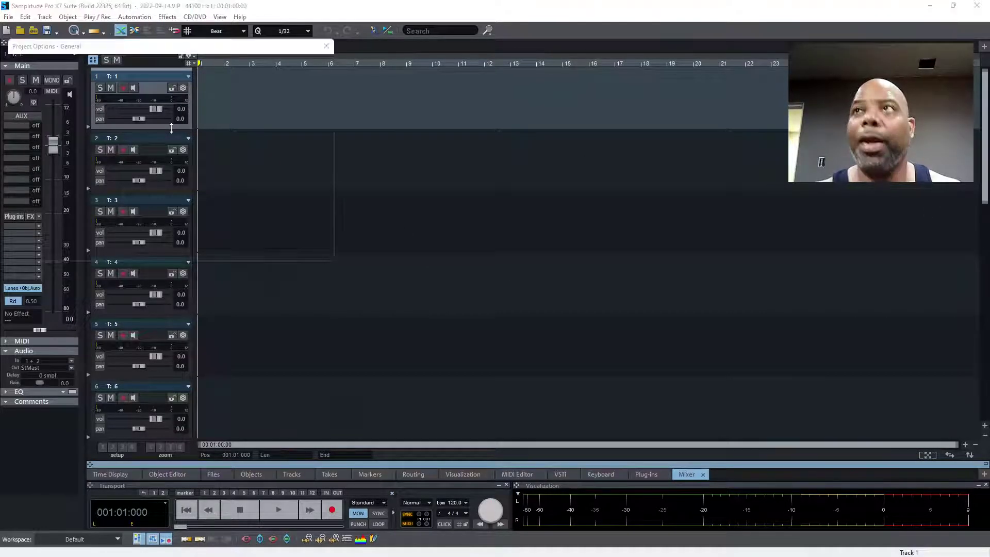
{"action": "key", "text": "p"}
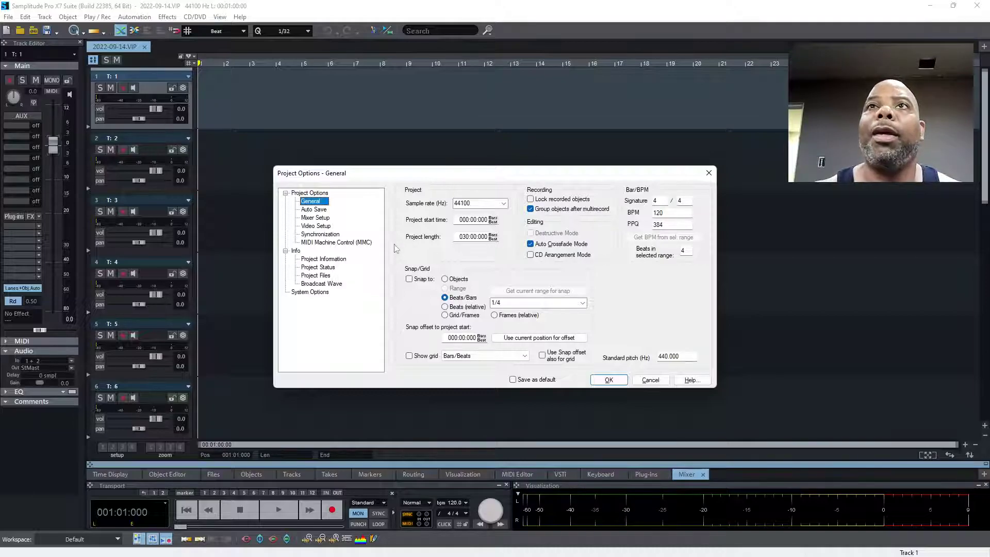
{"action": "left_click", "coordinate": [312, 292]}
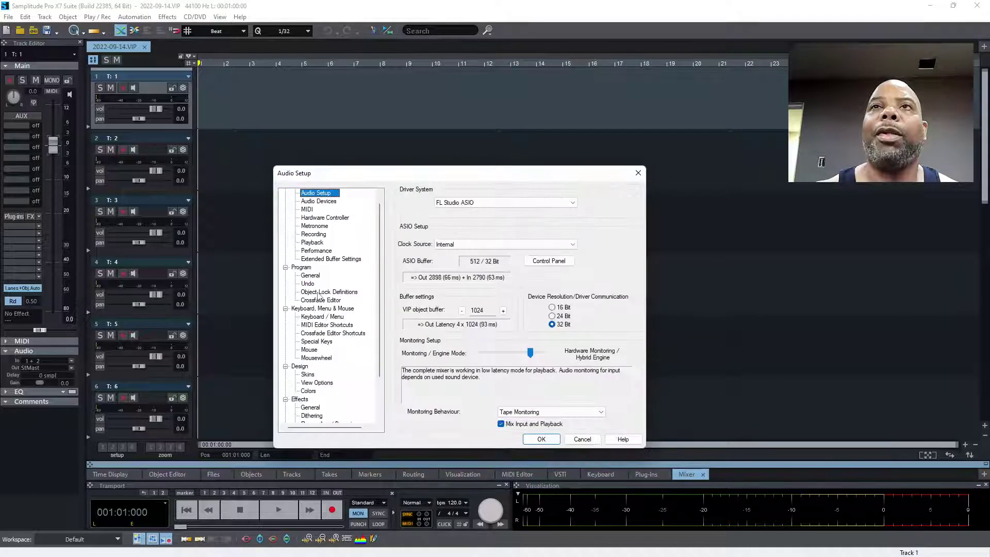
{"action": "scroll", "coordinate": [317, 391], "scroll_direction": "down", "scroll_amount": 2}
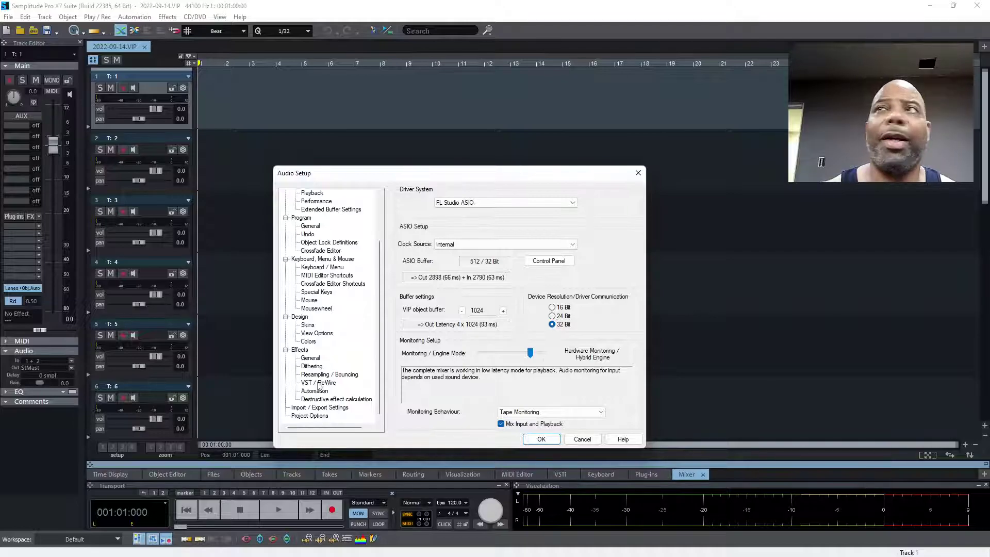
{"action": "left_click", "coordinate": [318, 384]}
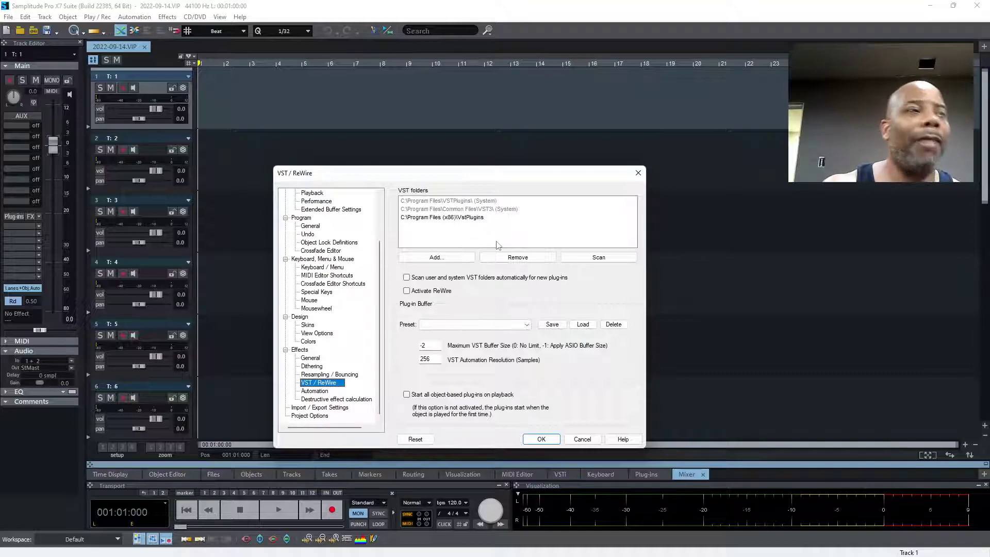
- Run Scan VST folders, let it finish, and confirm the settings with OK
{"action": "left_click", "coordinate": [604, 261]}
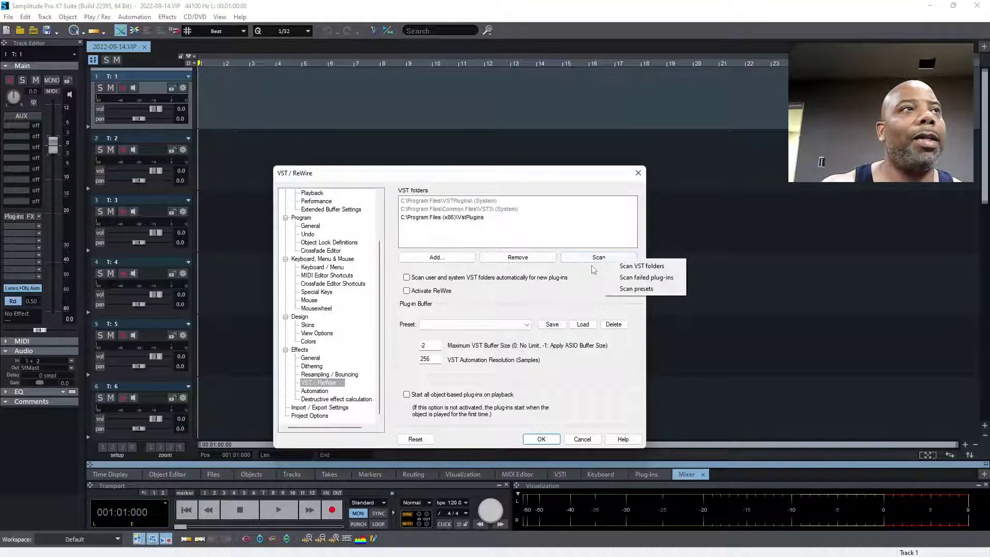
{"action": "left_click", "coordinate": [638, 266]}
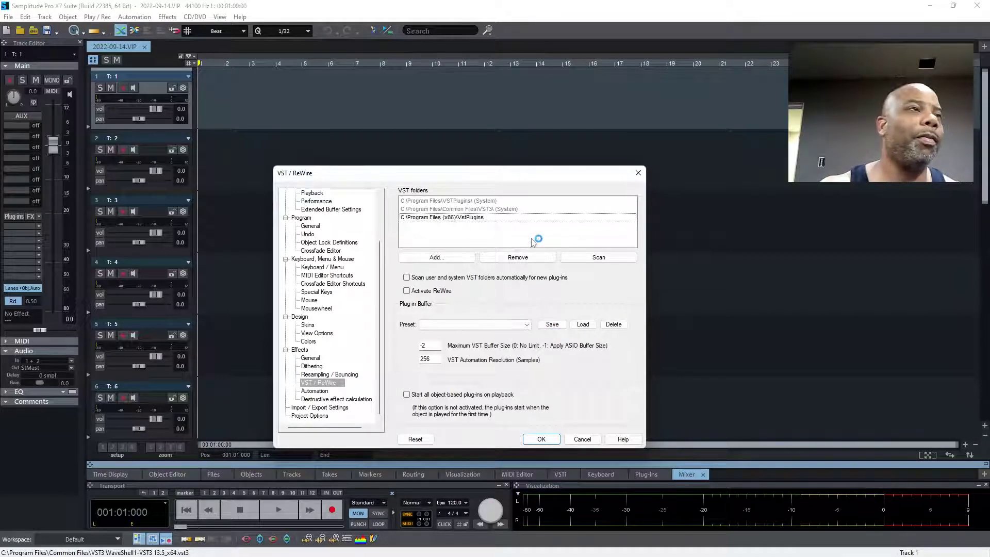
{"action": "left_click", "coordinate": [556, 441]}
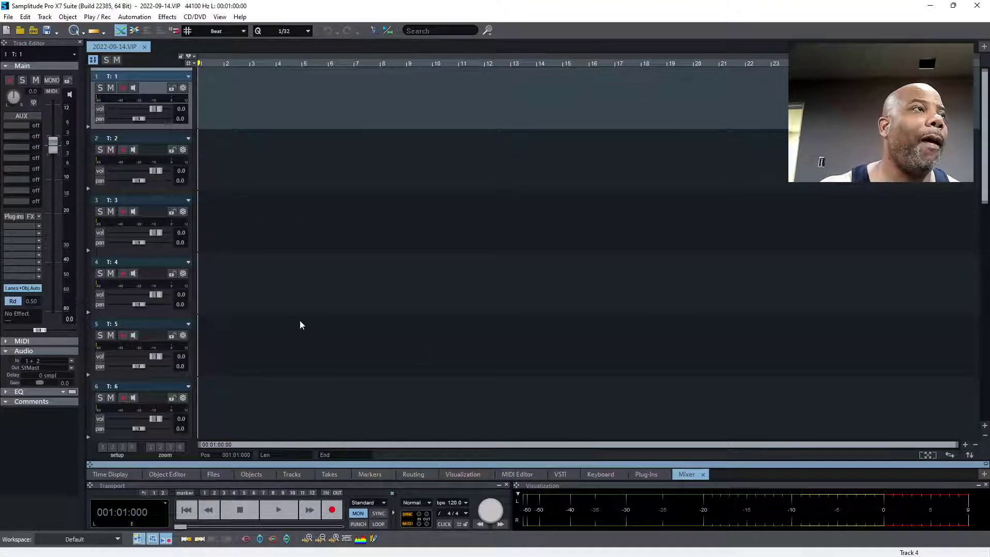
- Open File Explorer on Local Disk (C:) with Win+E
{"action": "mouse_move", "coordinate": [454, 552]}
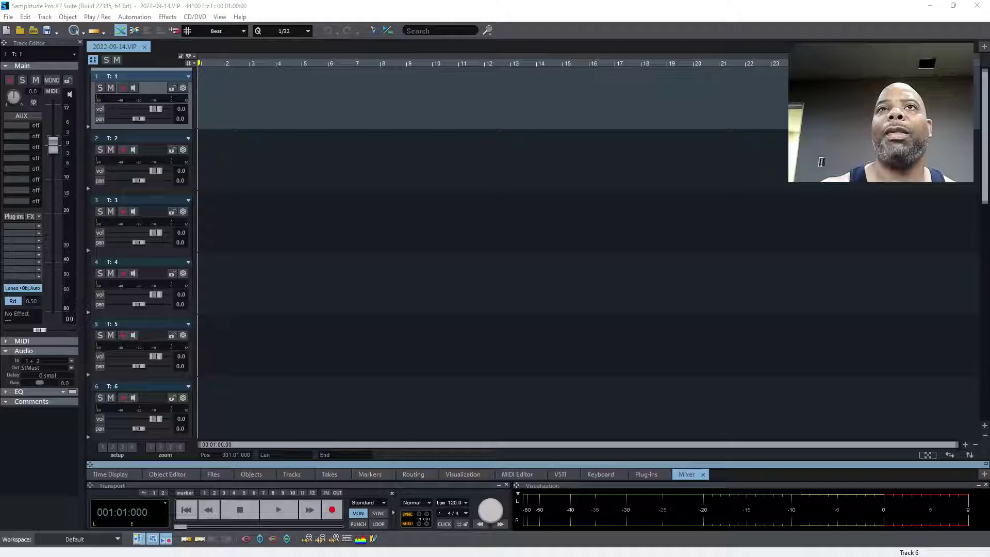
{"action": "key", "text": "super+e"}
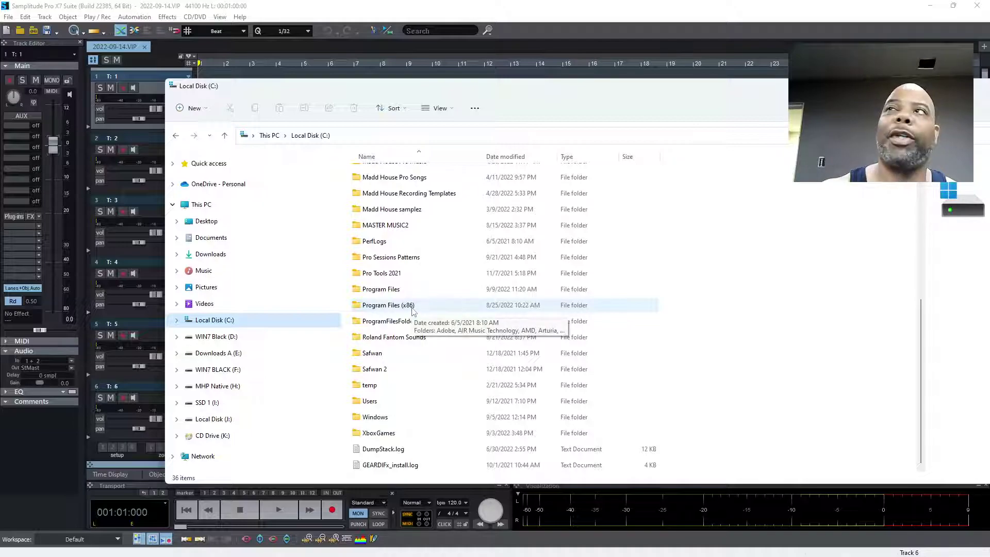
- Browse C:\ProgramFilesFolder, then Program Files\VST and its Plugin Boutique folder
{"action": "double_click", "coordinate": [420, 322]}
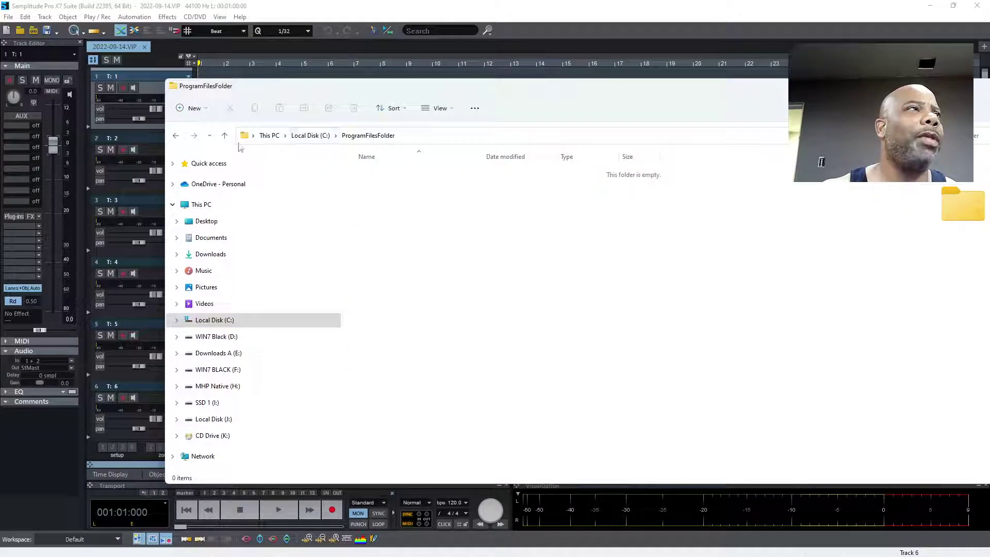
{"action": "left_click", "coordinate": [225, 136]}
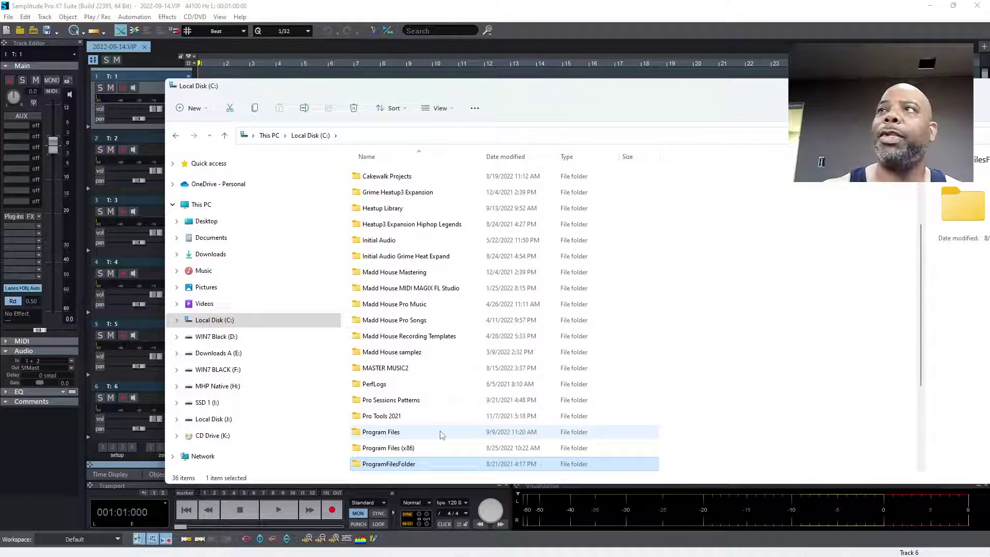
{"action": "double_click", "coordinate": [382, 432]}
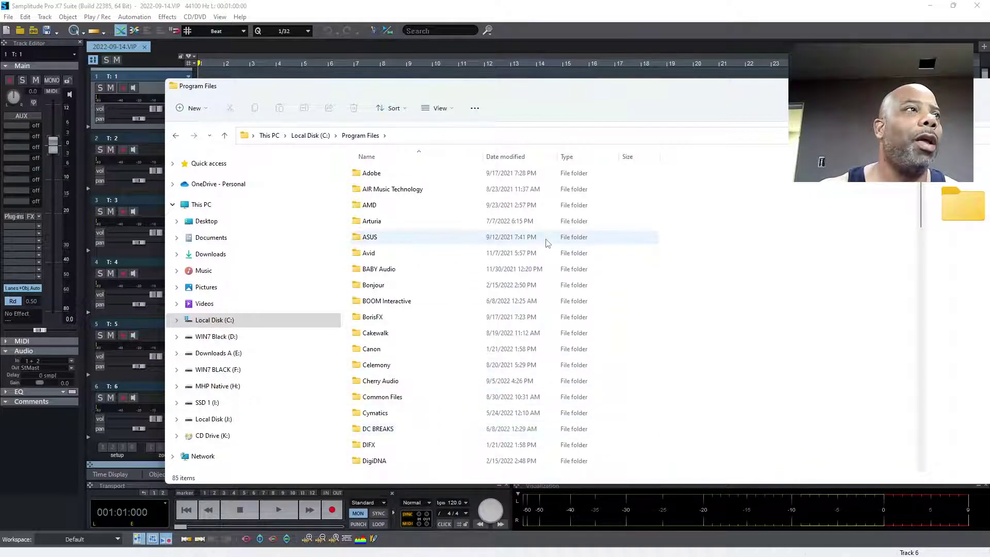
{"action": "scroll", "coordinate": [526, 274], "scroll_direction": "down", "scroll_amount": 5}
{"action": "scroll", "coordinate": [527, 274], "scroll_direction": "down", "scroll_amount": 7}
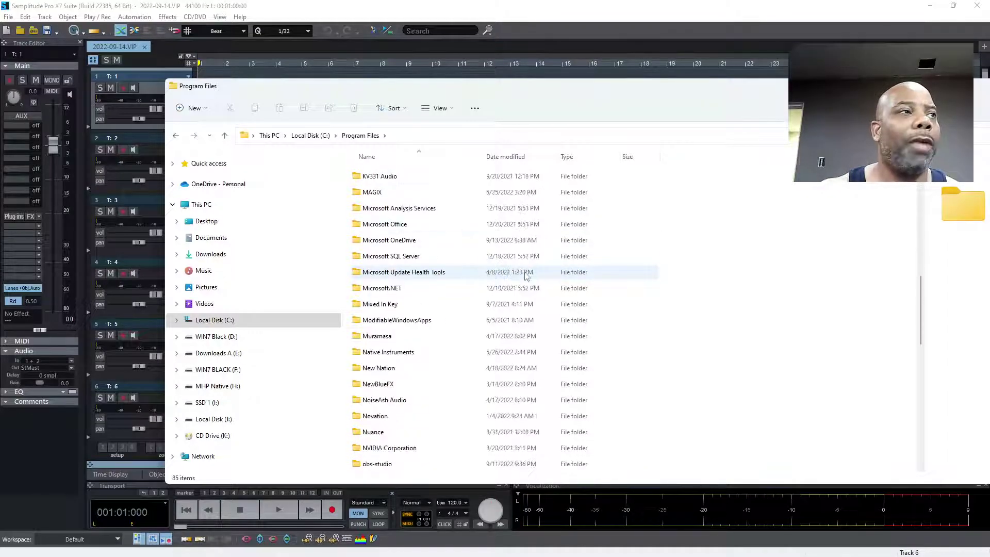
{"action": "scroll", "coordinate": [526, 275], "scroll_direction": "down", "scroll_amount": 12}
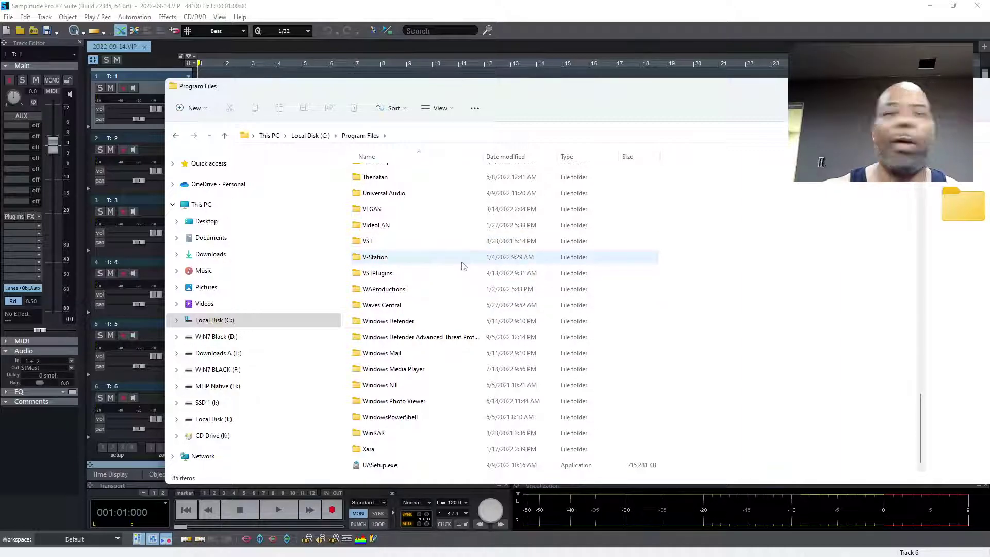
{"action": "double_click", "coordinate": [476, 243]}
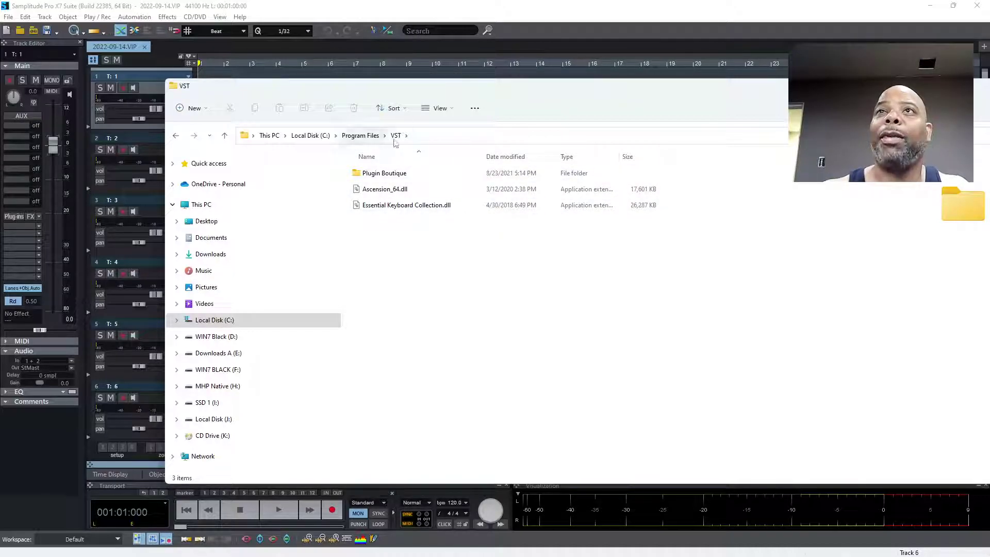
{"action": "double_click", "coordinate": [384, 173]}
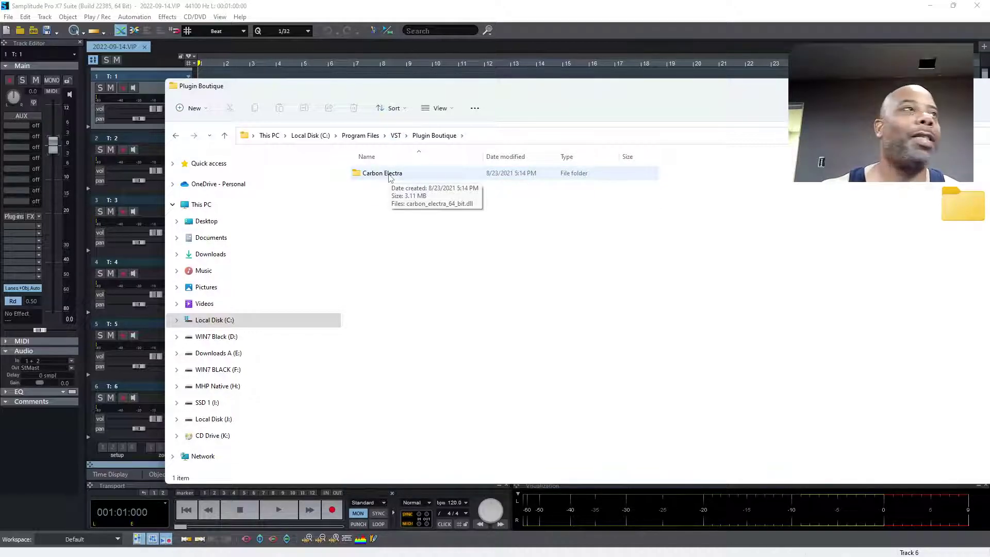
- Open C:\Program Files\VSTPlugins and scroll through its plug-in .dll files
{"action": "left_click", "coordinate": [377, 142]}
{"action": "scroll", "coordinate": [486, 433], "scroll_direction": "down", "scroll_amount": 2}
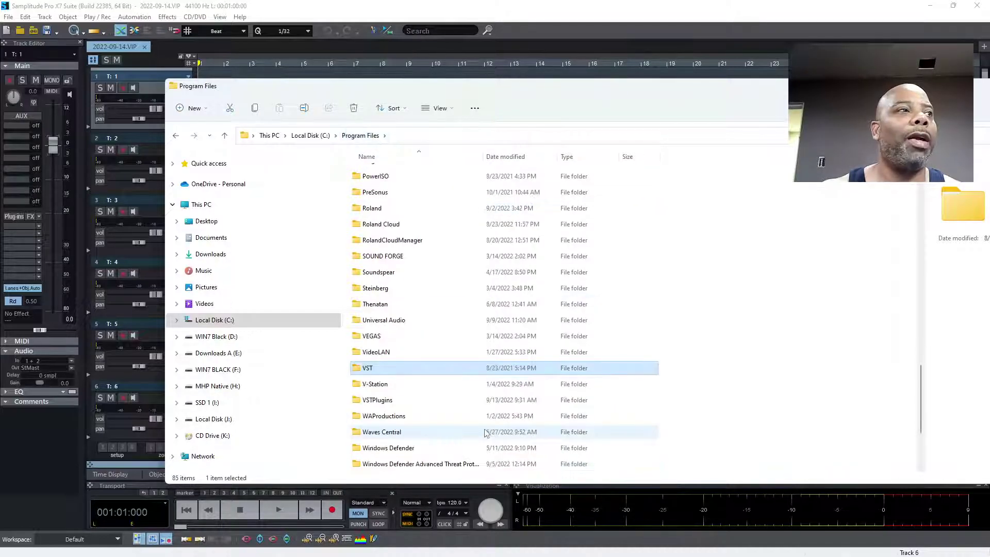
{"action": "double_click", "coordinate": [459, 403]}
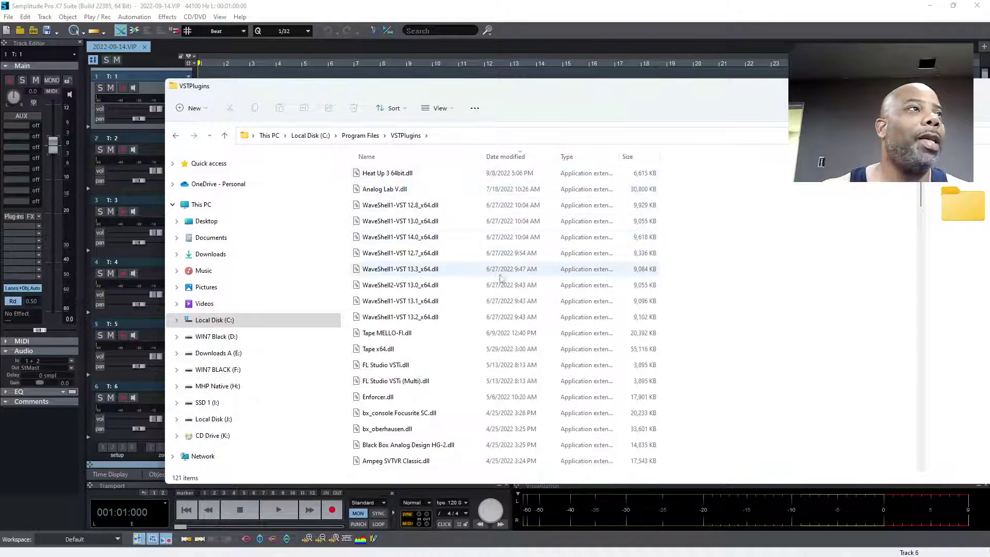
{"action": "scroll", "coordinate": [515, 294], "scroll_direction": "down", "scroll_amount": 12}
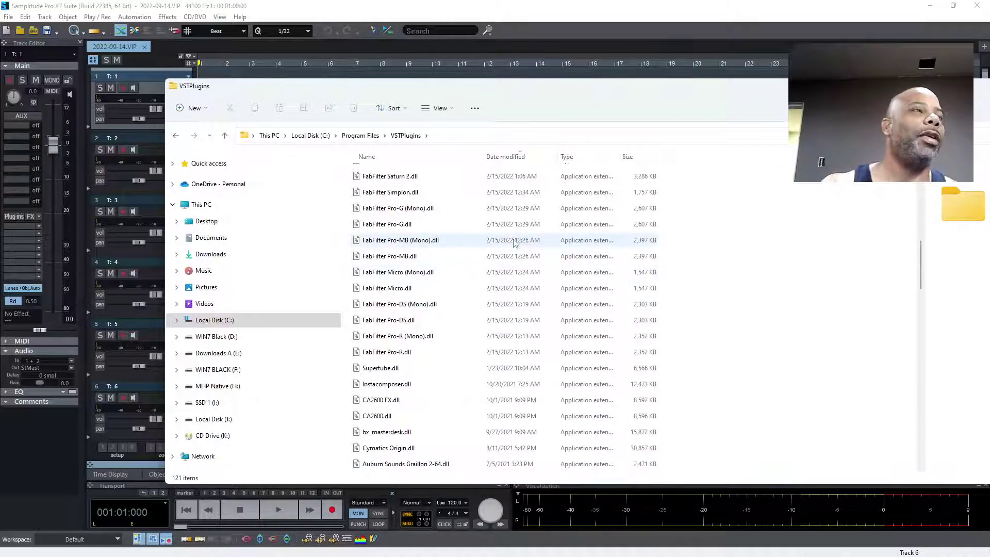
{"action": "scroll", "coordinate": [514, 242], "scroll_direction": "down", "scroll_amount": 12}
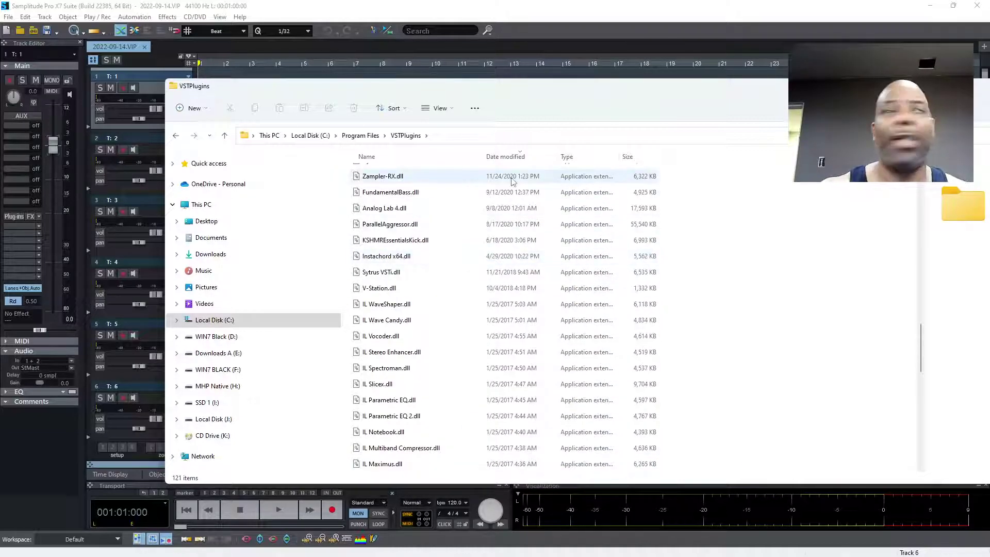
- Navigate from Local Disk (C:) via the address bar to the Public Documents folder
{"action": "left_click", "coordinate": [318, 136]}
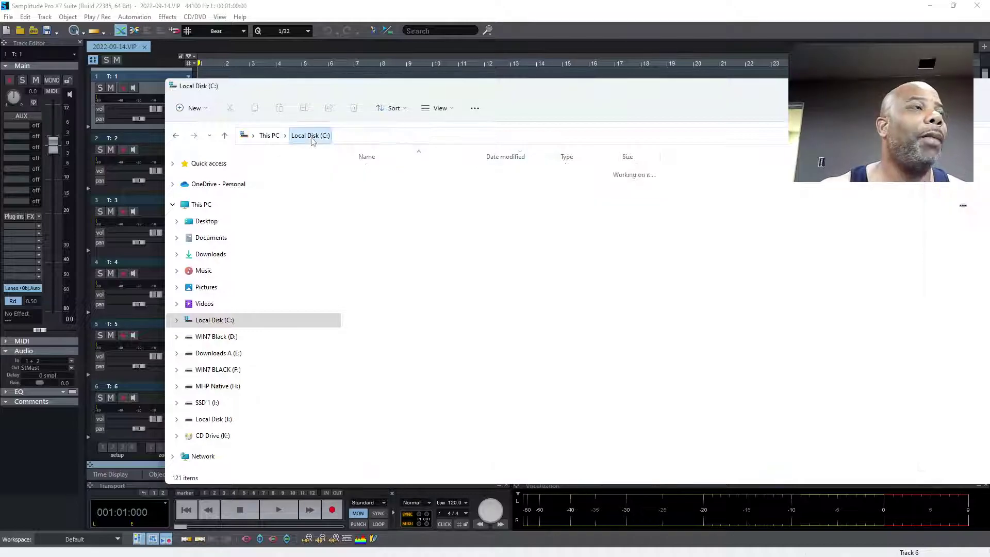
{"action": "left_click", "coordinate": [365, 133]}
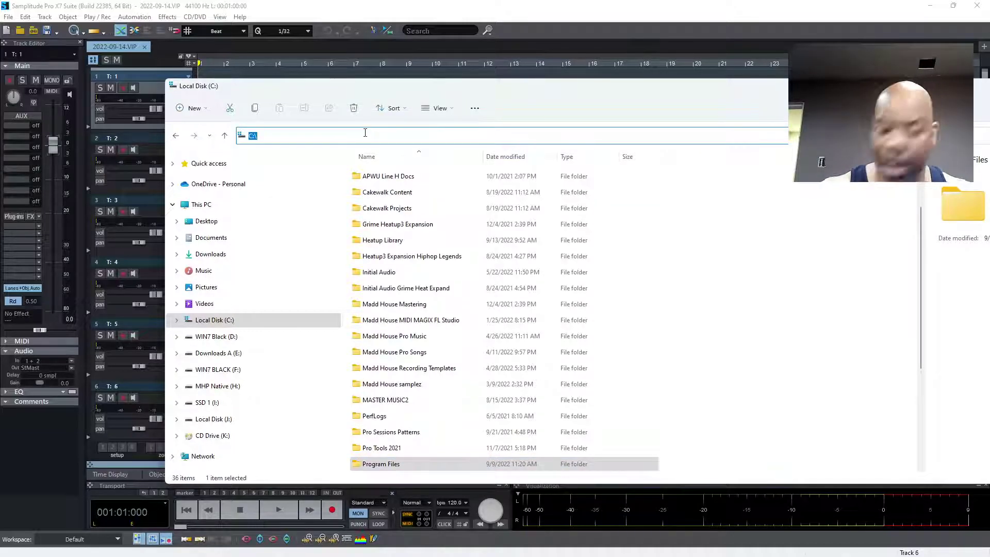
{"action": "left_click", "coordinate": [365, 133]}
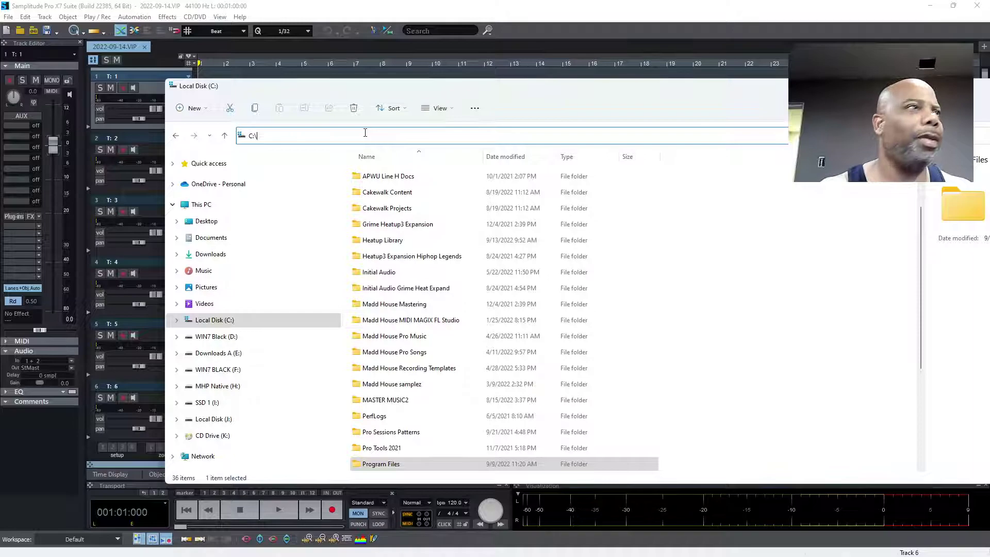
{"action": "type", "text": "co"}
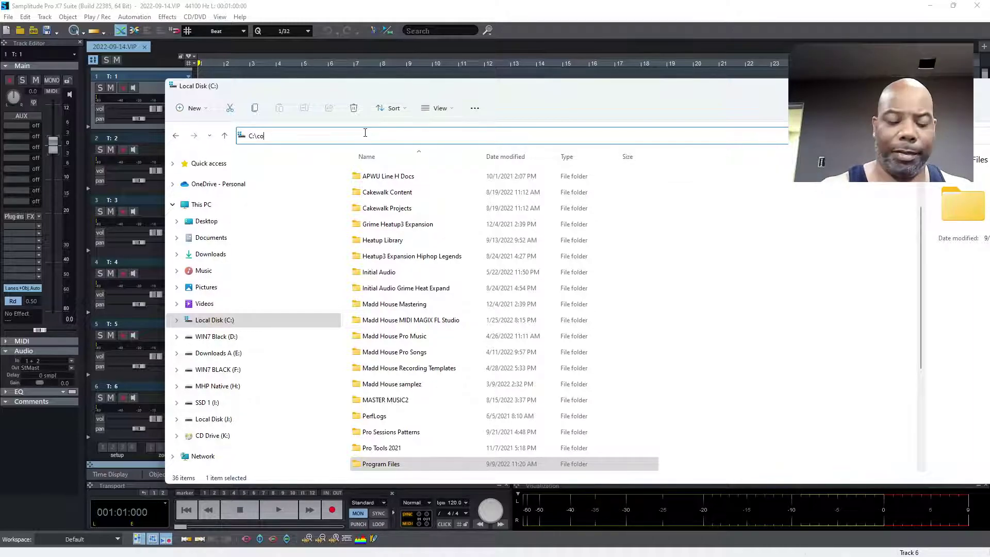
{"action": "key", "text": "BackSpace"}
{"action": "key", "text": "BackSpace"}
{"action": "key", "text": "BackSpace"}
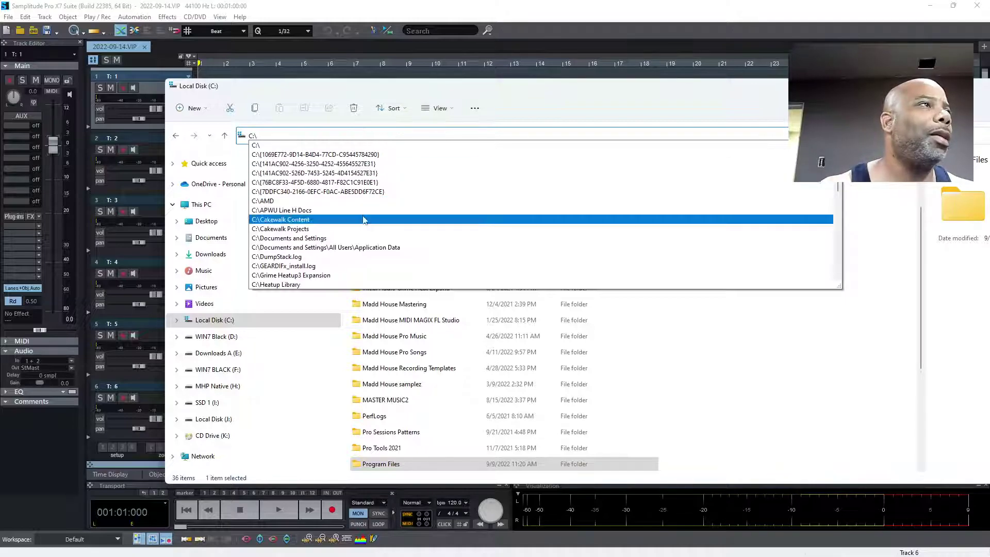
{"action": "scroll", "coordinate": [365, 242], "scroll_direction": "down", "scroll_amount": 3}
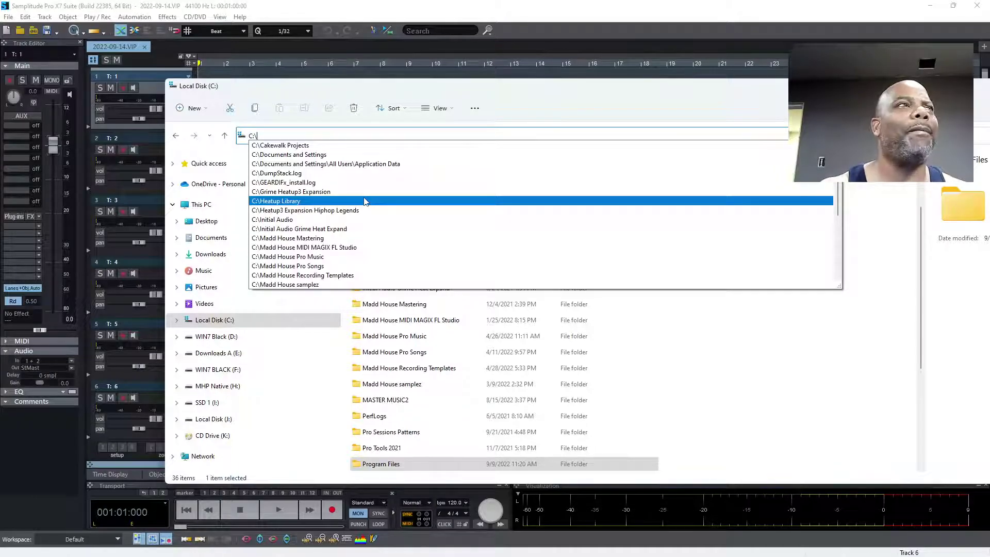
{"action": "scroll", "coordinate": [365, 200], "scroll_direction": "down", "scroll_amount": 7}
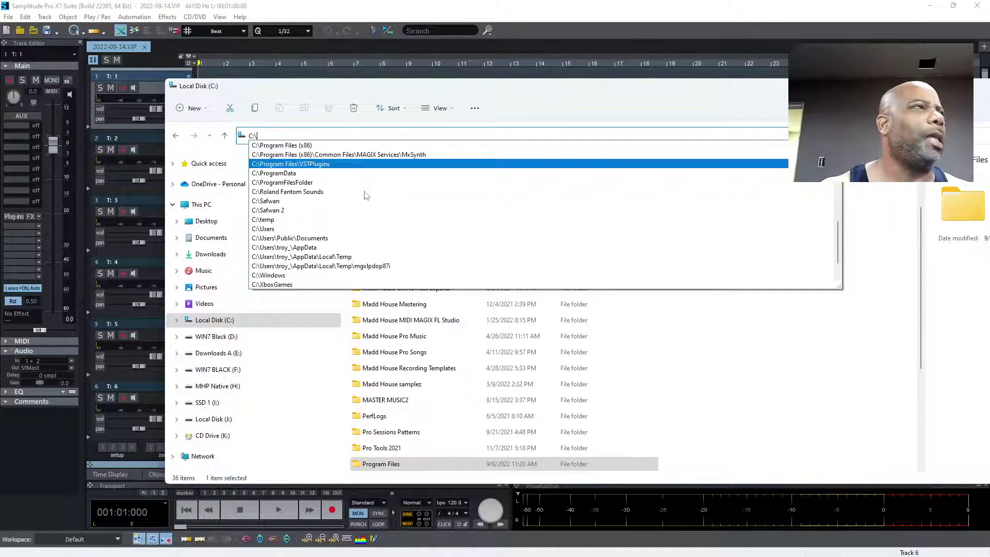
{"action": "left_click", "coordinate": [363, 239]}
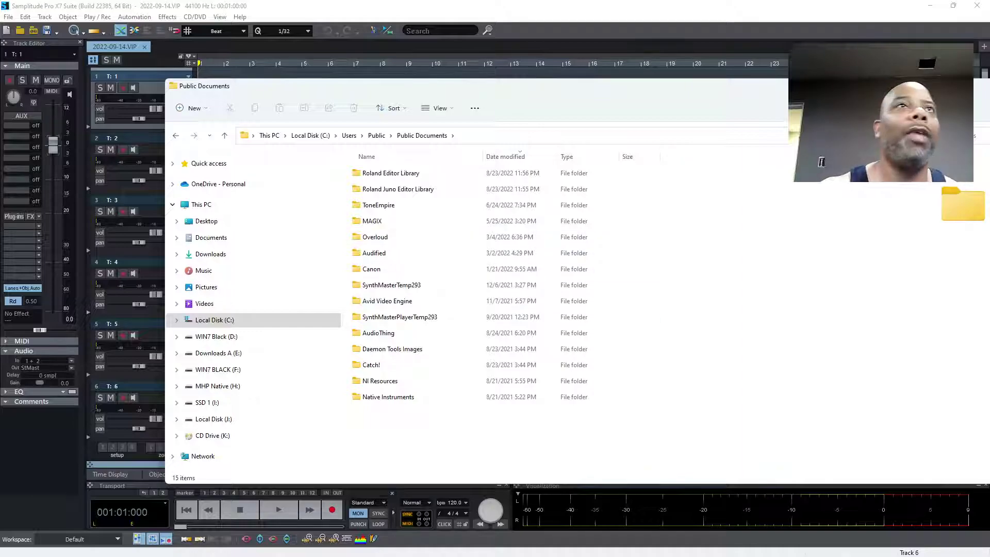
- Return to Samplitude, enlarge track 1, and open its Plug-in Browser
{"action": "key", "text": "alt+Tab"}
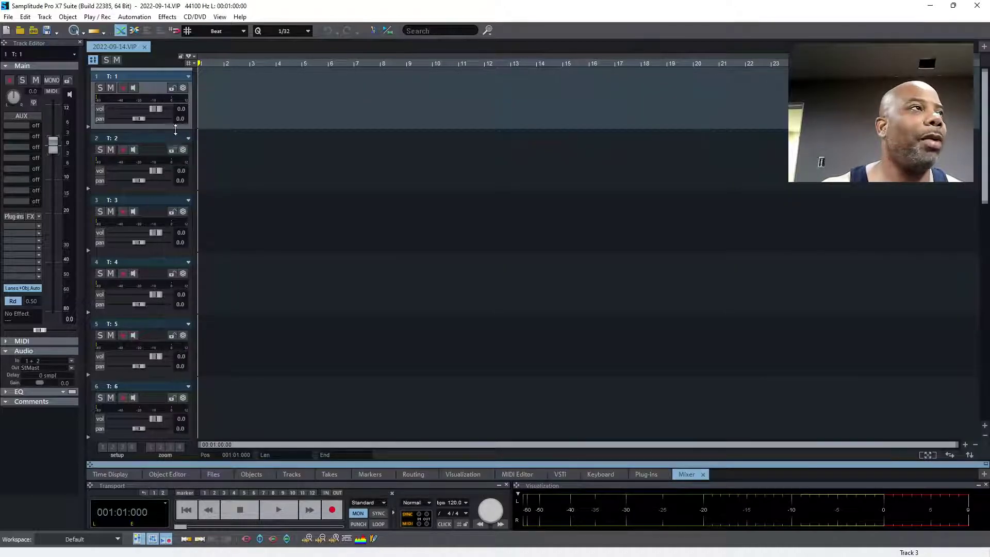
{"action": "left_click_drag", "start_coordinate": [176, 135], "coordinate": [176, 226]}
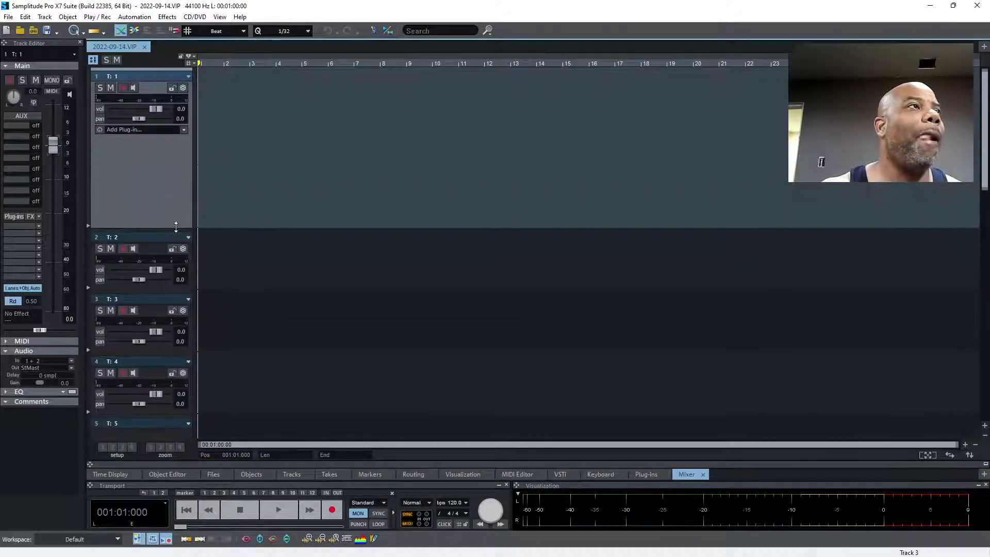
{"action": "left_click", "coordinate": [183, 129]}
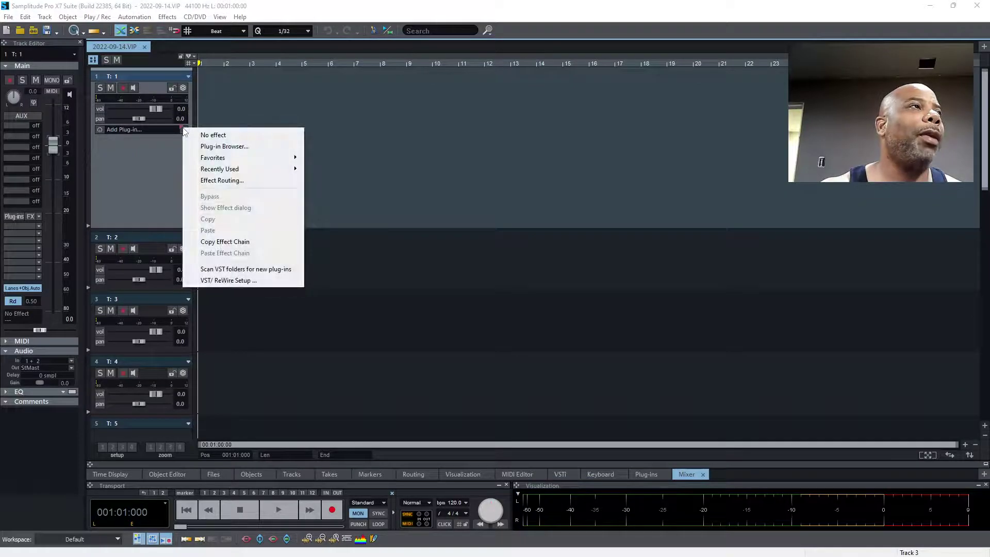
{"action": "left_click", "coordinate": [220, 146]}
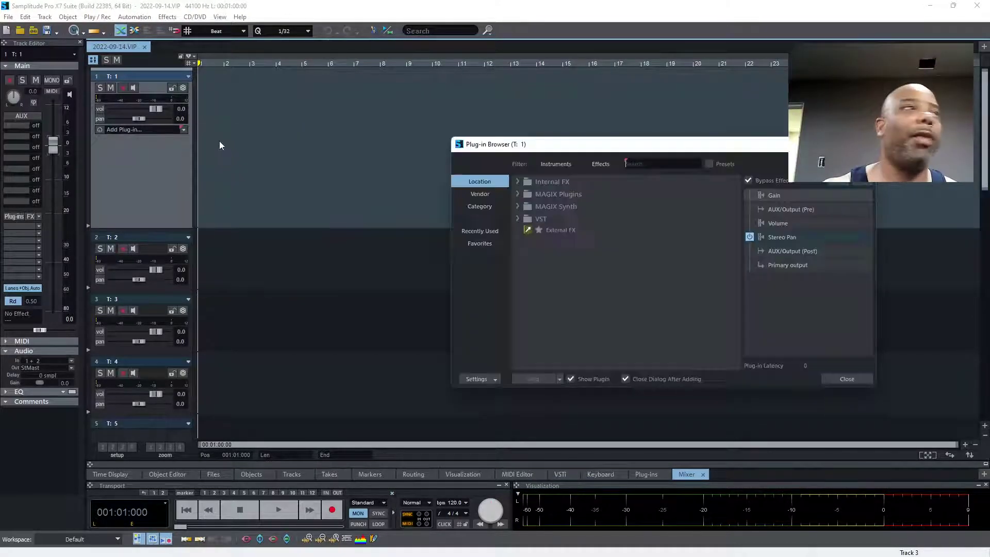
- Filter to Instruments and expand MAGIX Synth, VST and the VST MAGIX folder
{"action": "left_click", "coordinate": [608, 163]}
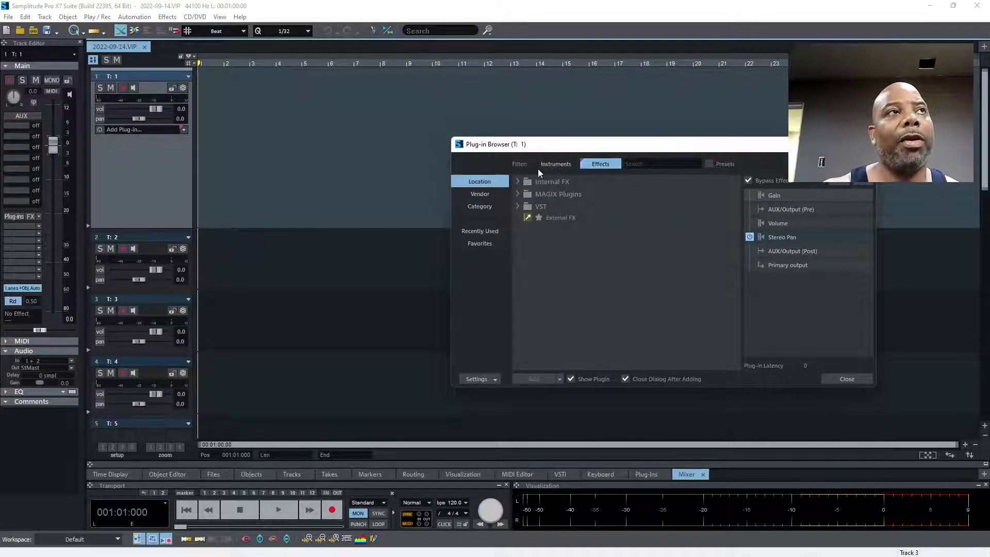
{"action": "left_click", "coordinate": [554, 165]}
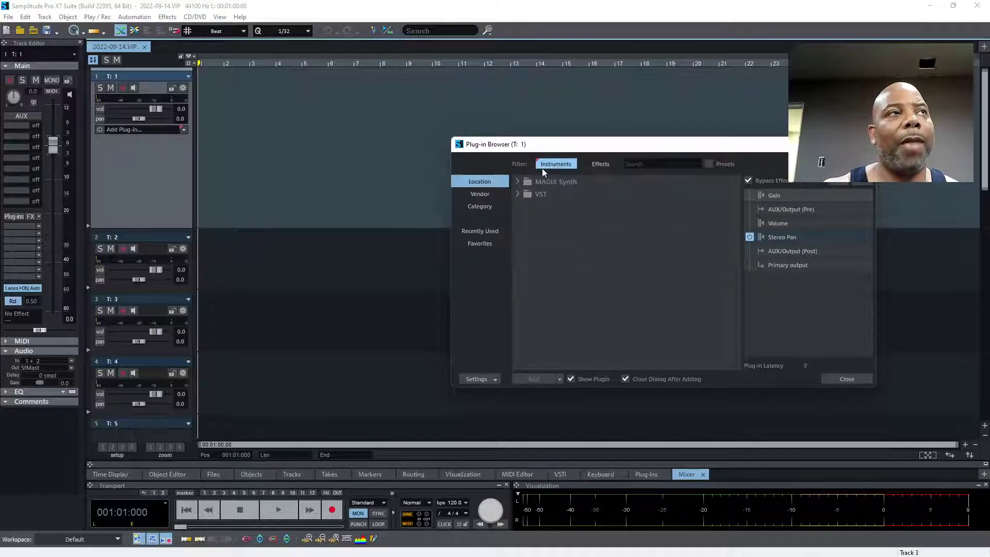
{"action": "left_click", "coordinate": [516, 182]}
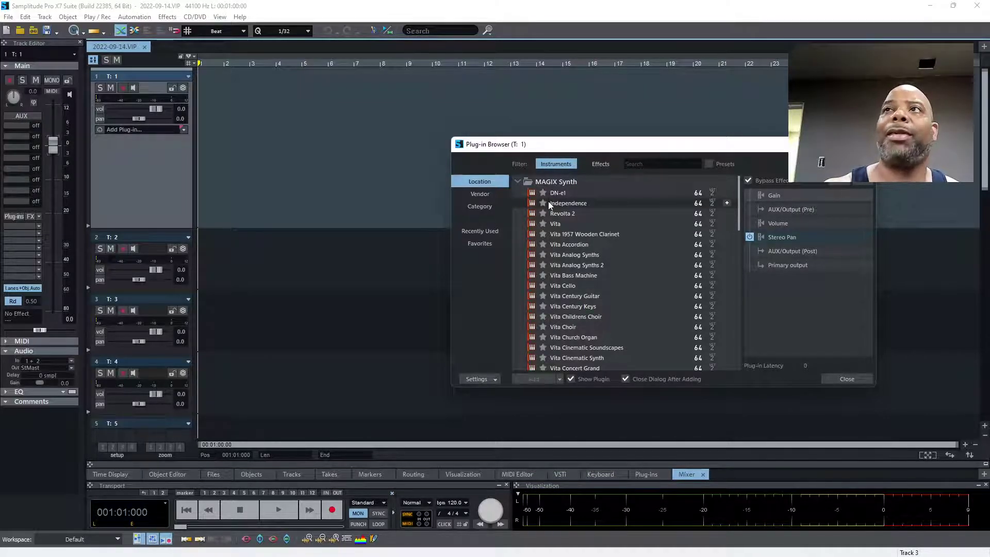
{"action": "left_click_drag", "start_coordinate": [628, 149], "coordinate": [573, 143]}
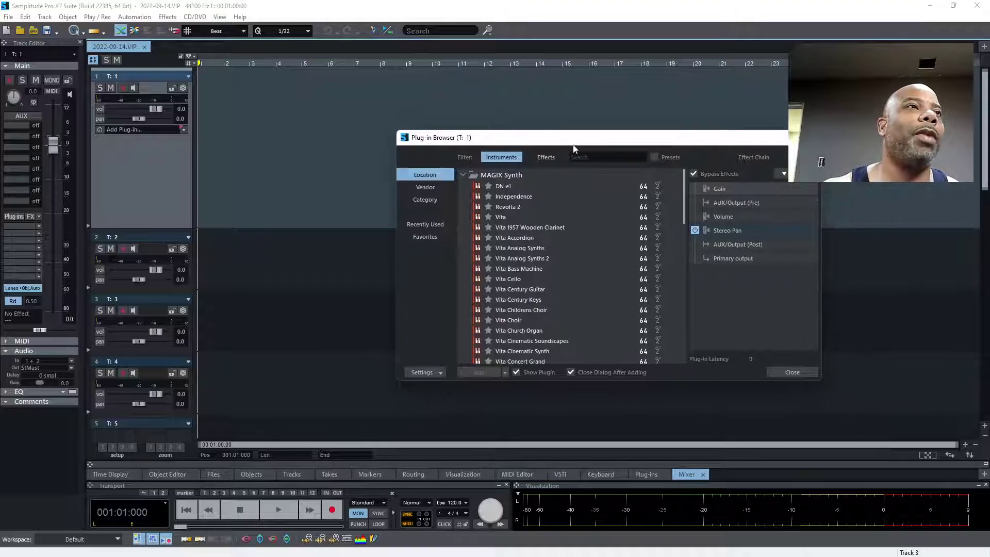
{"action": "scroll", "coordinate": [583, 189], "scroll_direction": "down", "scroll_amount": 10}
{"action": "scroll", "coordinate": [578, 196], "scroll_direction": "down", "scroll_amount": 3}
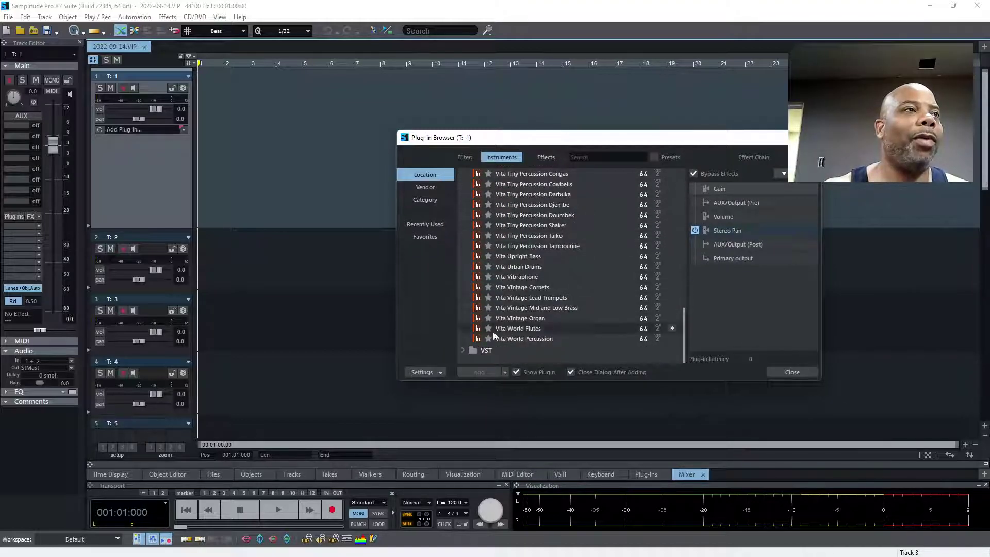
{"action": "left_click", "coordinate": [469, 350]}
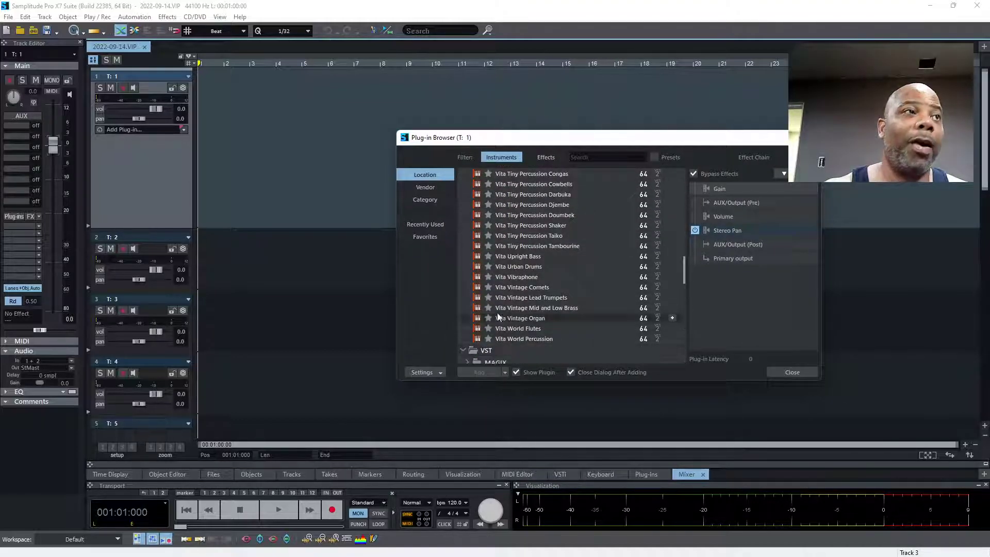
{"action": "scroll", "coordinate": [498, 311], "scroll_direction": "down", "scroll_amount": 3}
{"action": "double_click", "coordinate": [516, 269]}
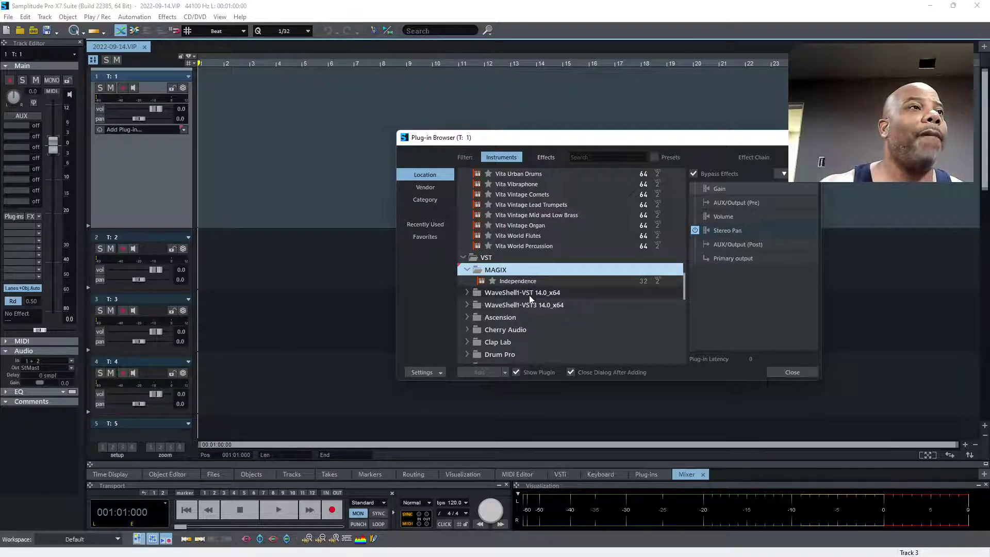
- Expand the WaveShell1-VST 14.0_x64 and WaveShell1-VST3 14.0_x64 folders
{"action": "double_click", "coordinate": [529, 293]}
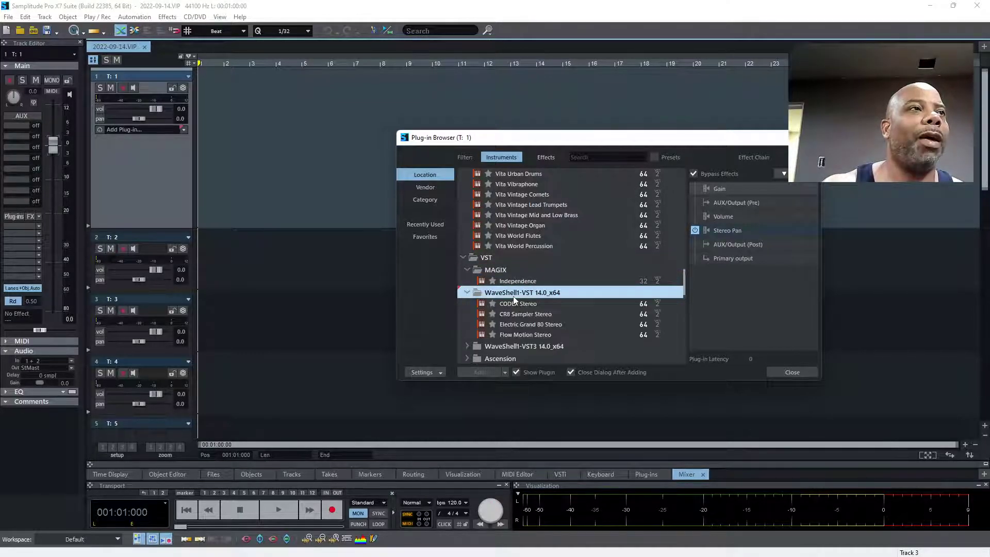
{"action": "scroll", "coordinate": [537, 308], "scroll_direction": "down", "scroll_amount": 2}
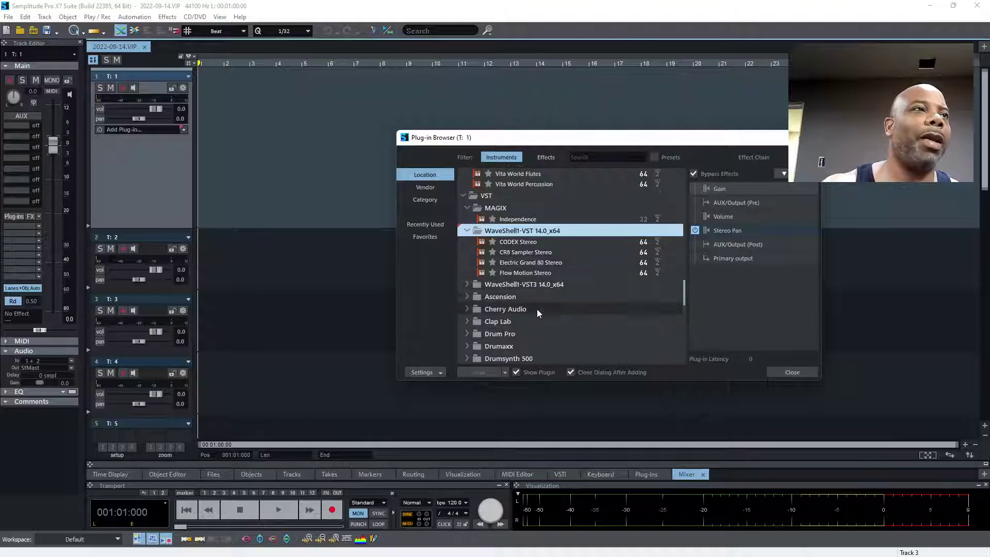
{"action": "double_click", "coordinate": [541, 285]}
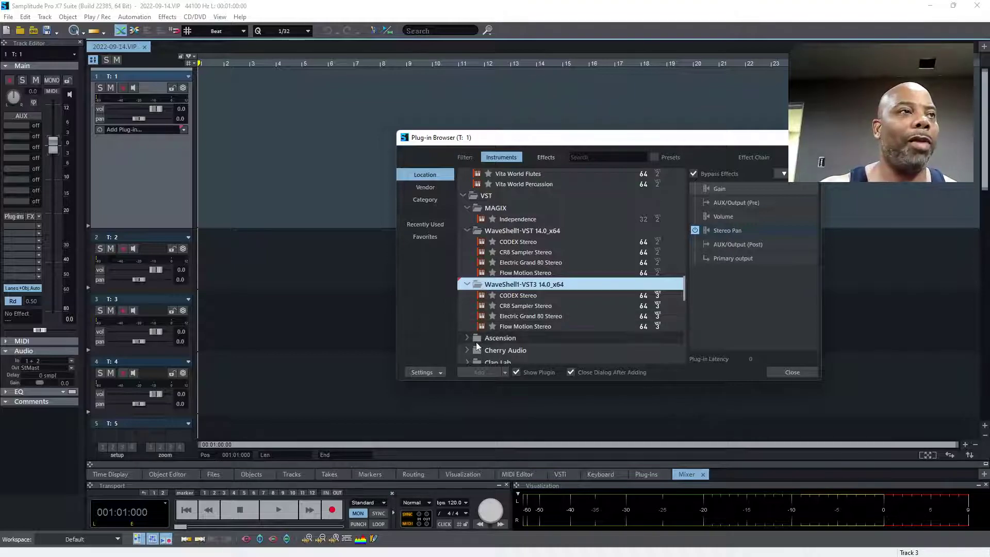
- Expand the Ascension, Cherry Audio, Clap Lab and Drum Pro vendor folders
{"action": "scroll", "coordinate": [473, 340], "scroll_direction": "down", "scroll_amount": 3}
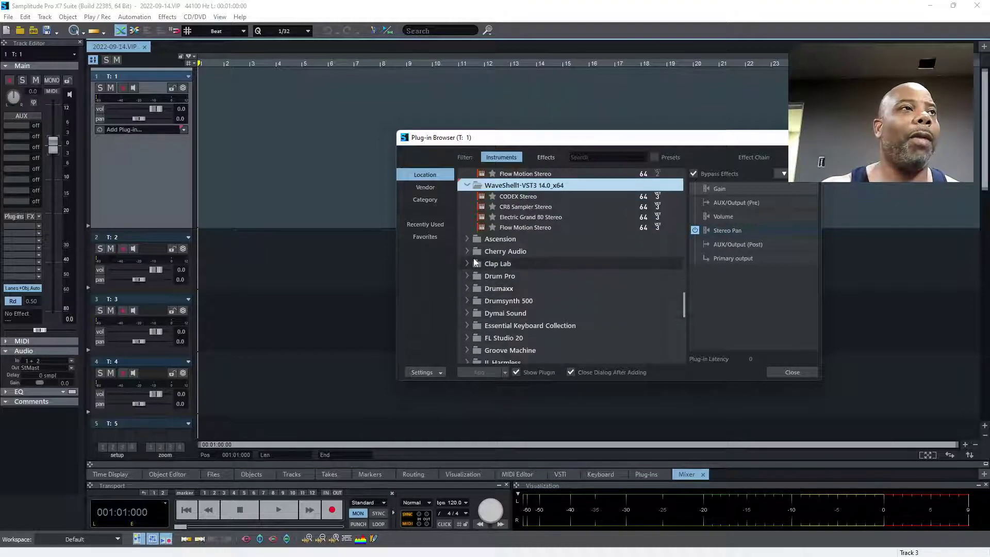
{"action": "left_click", "coordinate": [466, 240]}
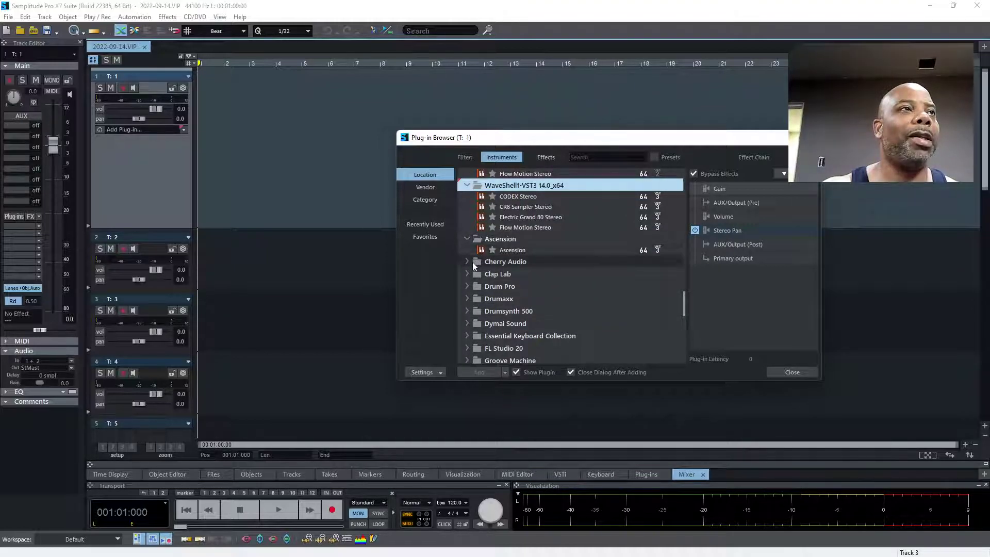
{"action": "left_click", "coordinate": [469, 262]}
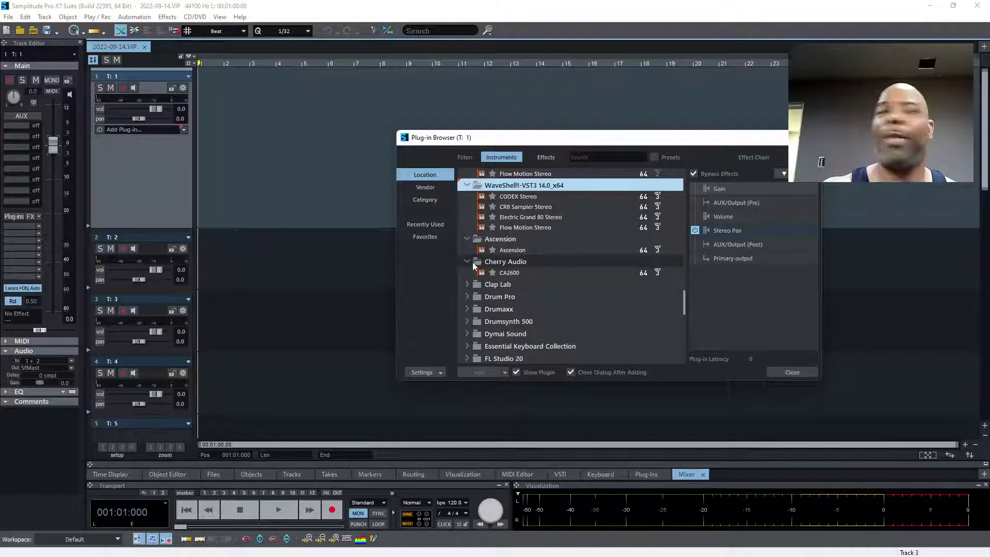
{"action": "left_click", "coordinate": [468, 285]}
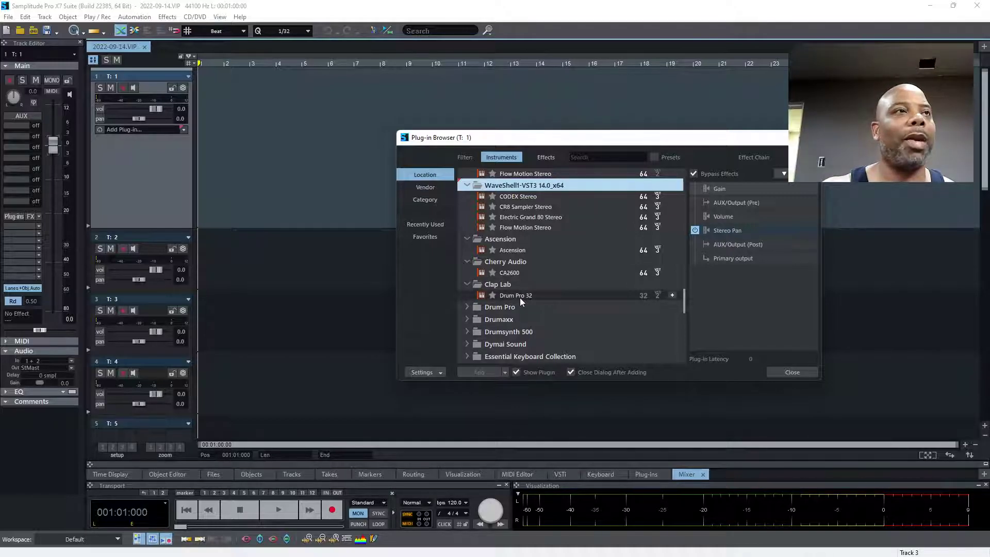
{"action": "left_click", "coordinate": [467, 307]}
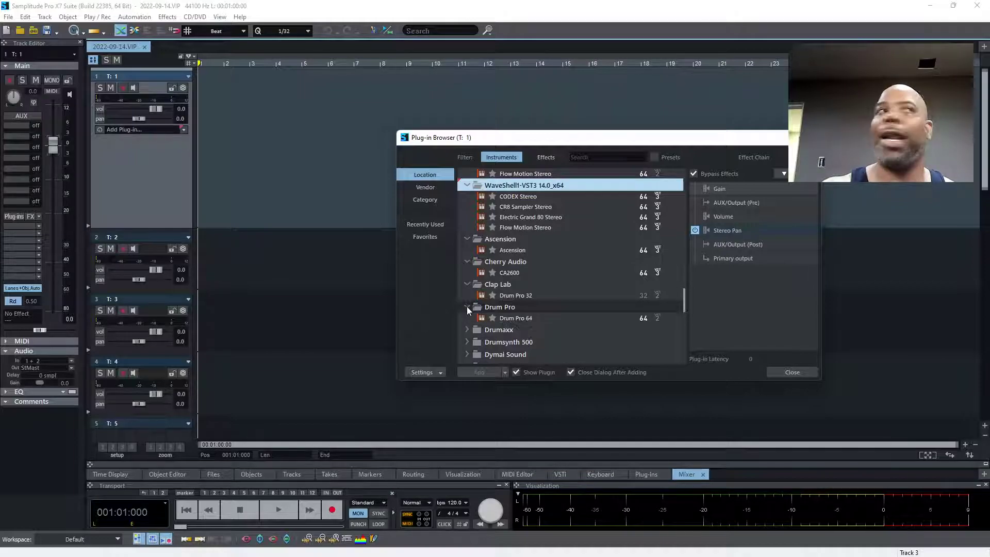
- Load Drum Pro 32 on track 1, then on track 2 via Instruments > VST > Clap Lab
{"action": "double_click", "coordinate": [524, 296]}
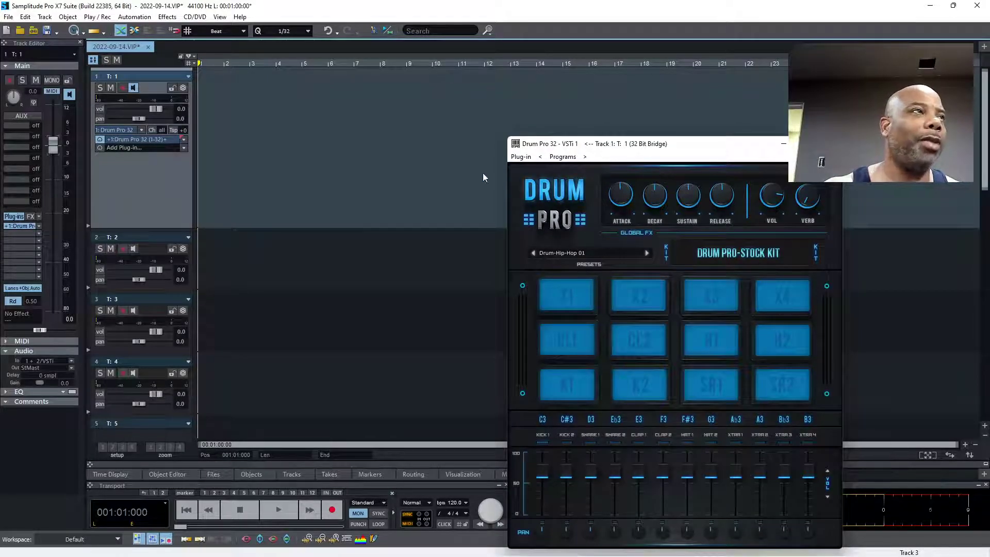
{"action": "left_click", "coordinate": [178, 296]}
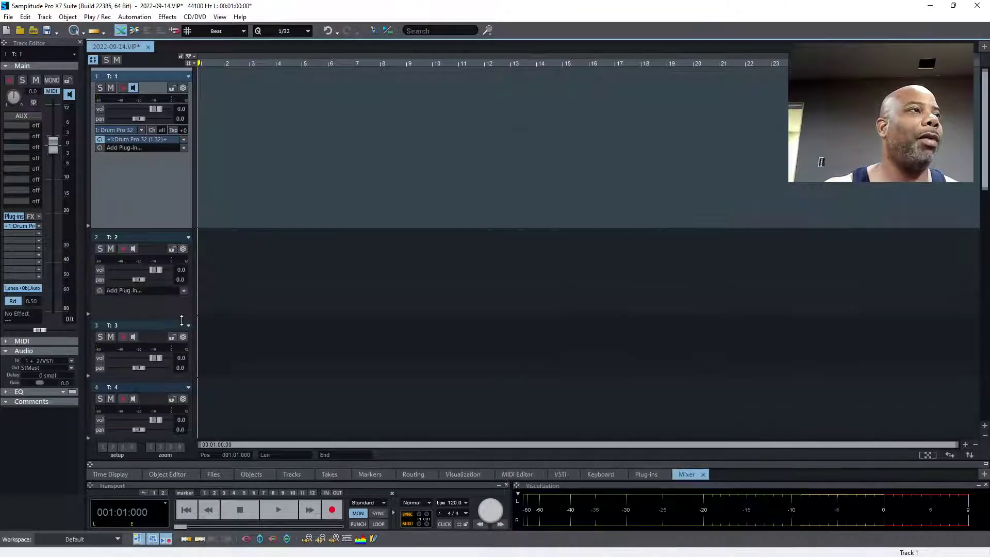
{"action": "left_click", "coordinate": [184, 289]}
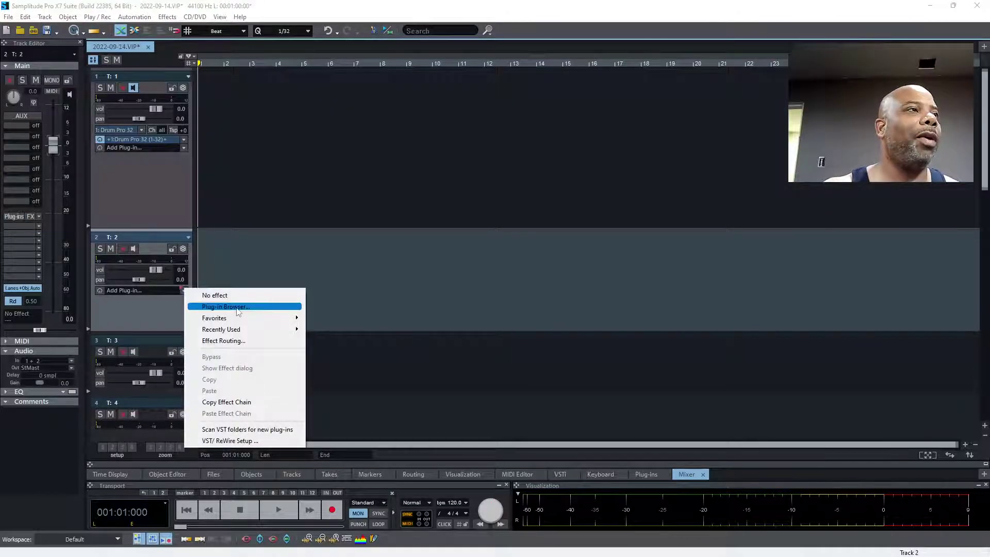
{"action": "left_click", "coordinate": [252, 307]}
{"action": "left_click", "coordinate": [499, 158]}
{"action": "left_click", "coordinate": [471, 188]}
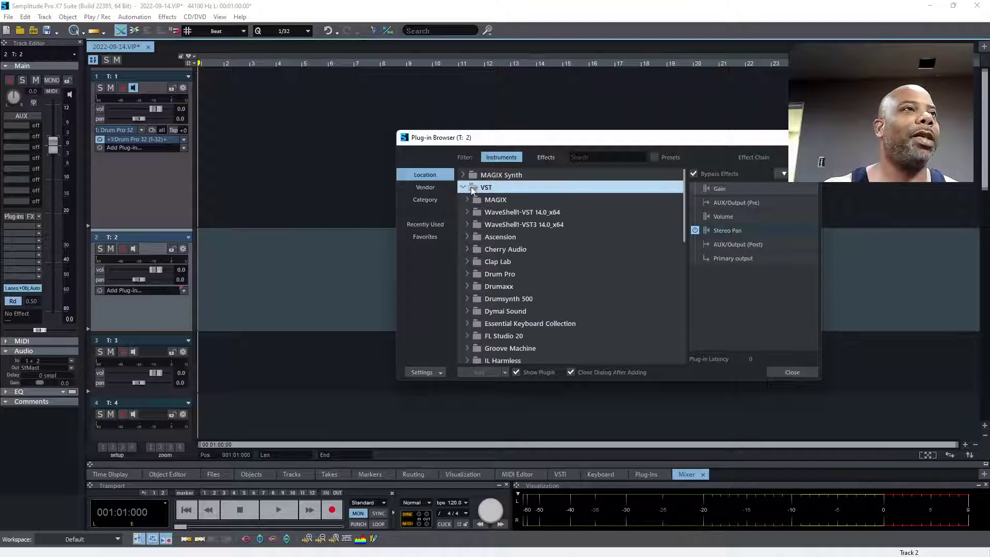
{"action": "scroll", "coordinate": [490, 248], "scroll_direction": "down", "scroll_amount": 1}
{"action": "scroll", "coordinate": [490, 251], "scroll_direction": "down", "scroll_amount": 3}
{"action": "scroll", "coordinate": [508, 239], "scroll_direction": "up", "scroll_amount": 3}
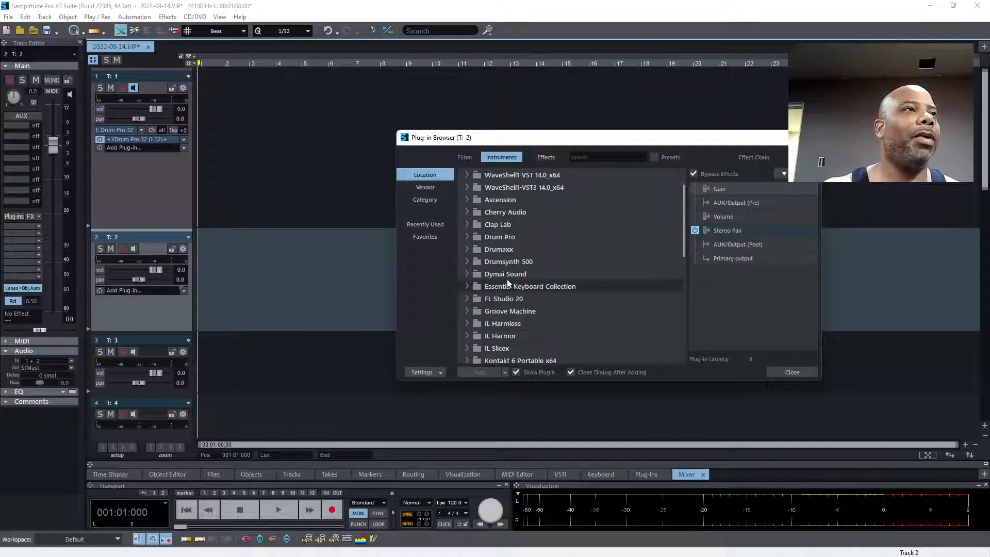
{"action": "left_click", "coordinate": [496, 225]}
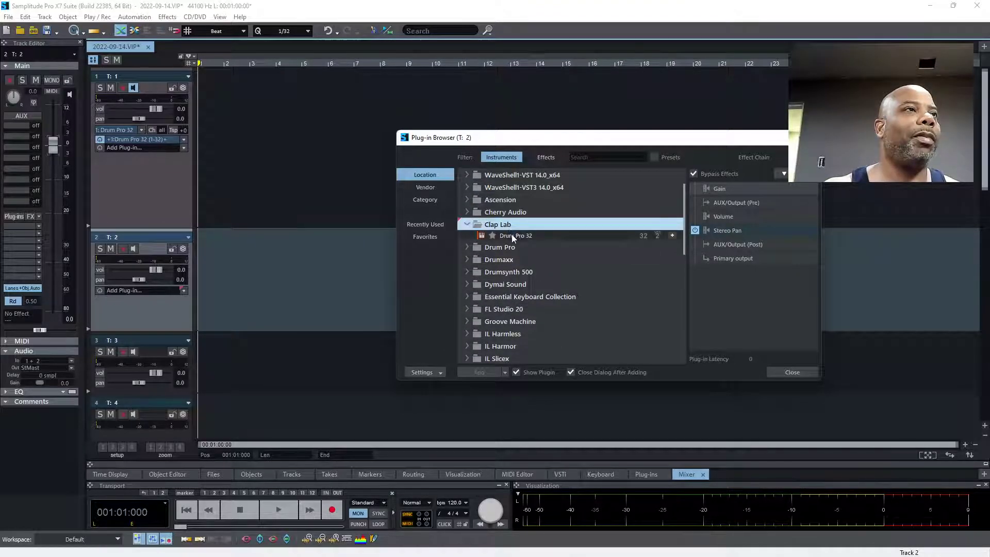
{"action": "double_click", "coordinate": [513, 237]}
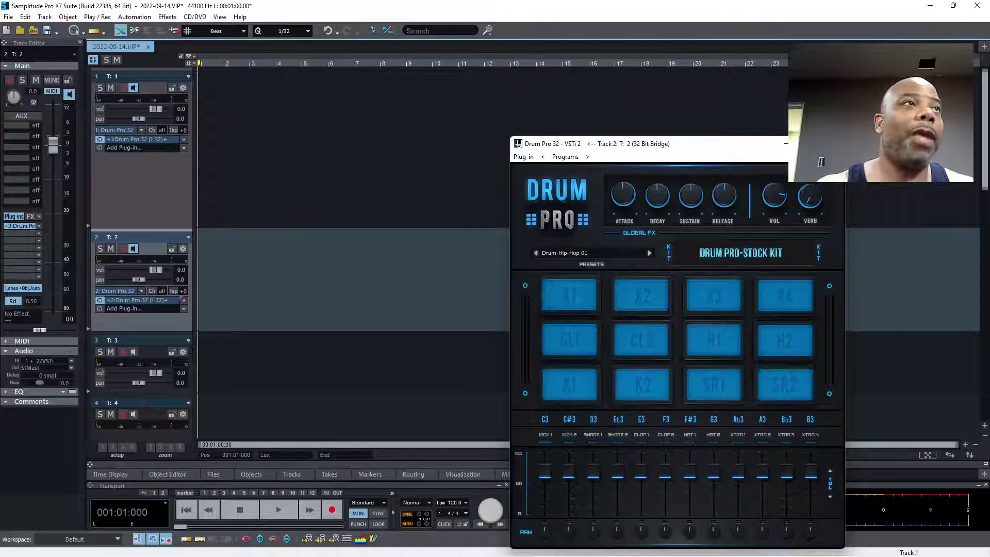
- Insert API-2500 Mono from Effects > VST > WaveShell1-VST3 14.0_x64 on track 2
{"action": "right_click", "coordinate": [186, 302]}
{"action": "left_click", "coordinate": [221, 320]}
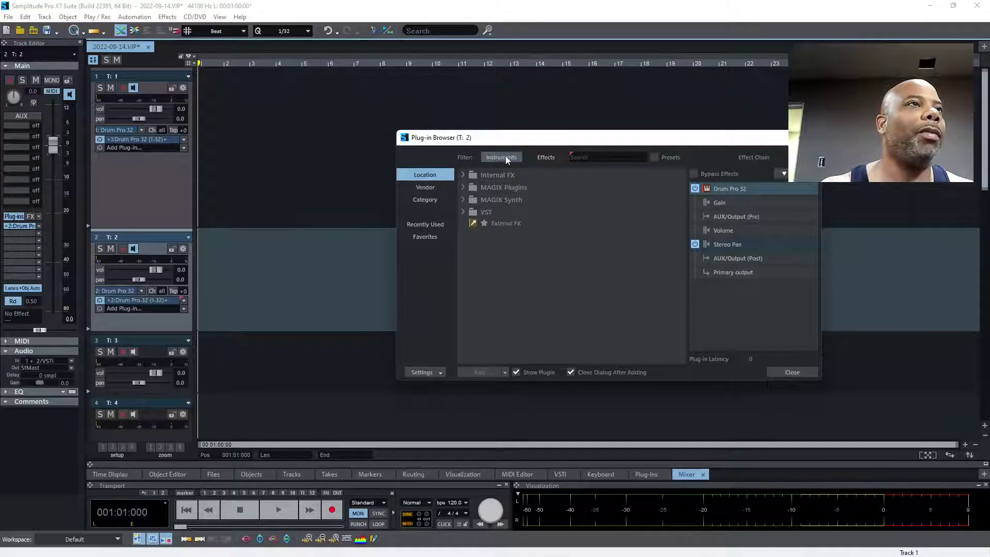
{"action": "left_click", "coordinate": [547, 157]}
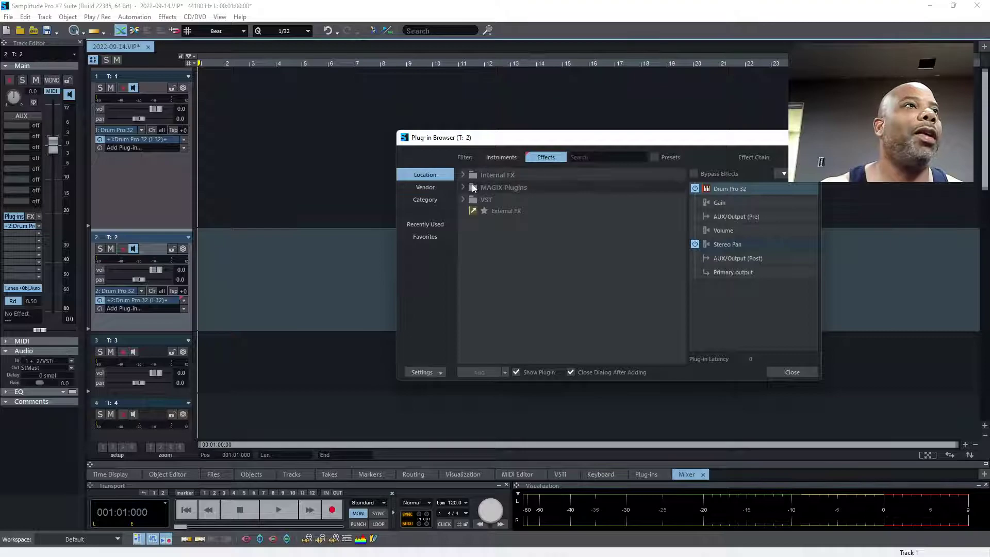
{"action": "left_click", "coordinate": [464, 189]}
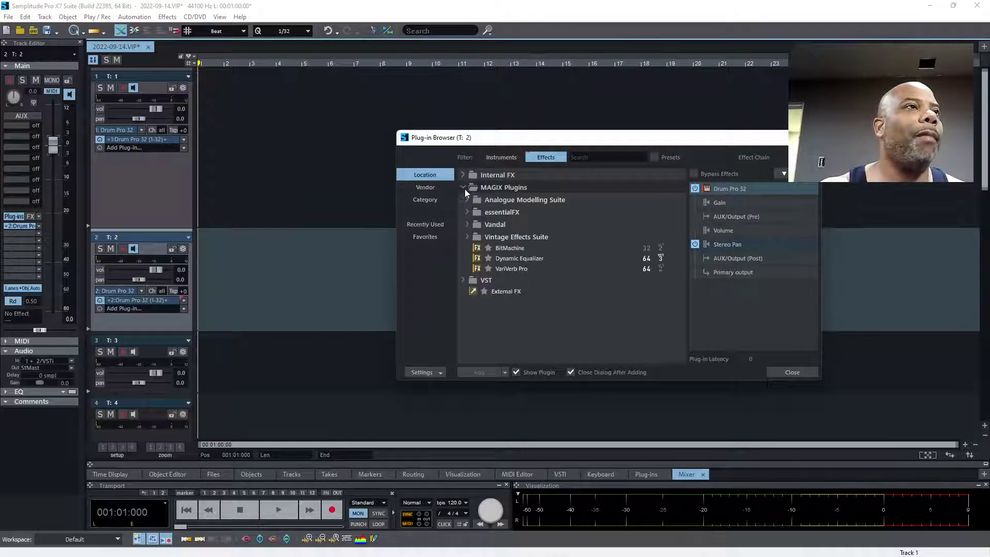
{"action": "left_click", "coordinate": [464, 280]}
{"action": "scroll", "coordinate": [537, 303], "scroll_direction": "down", "scroll_amount": 2}
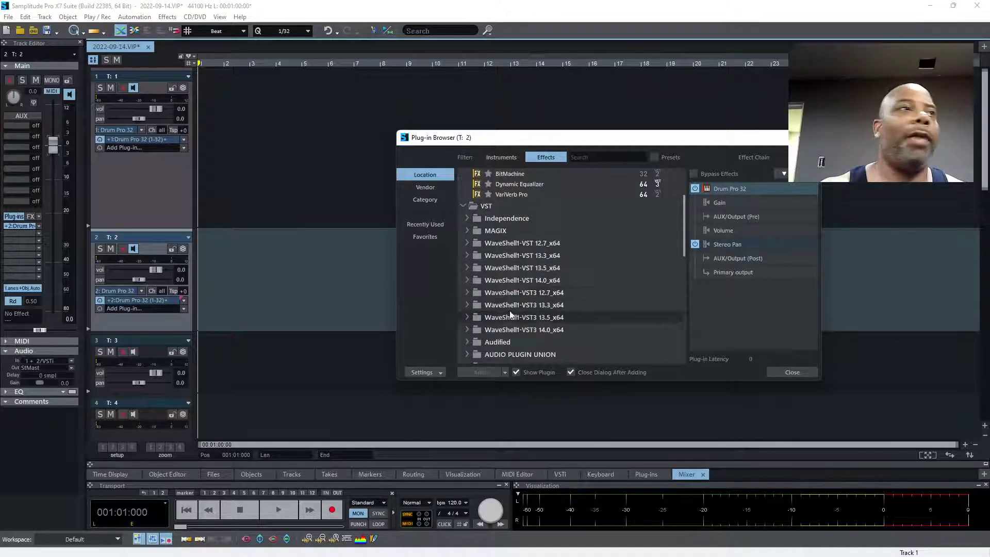
{"action": "scroll", "coordinate": [510, 310], "scroll_direction": "down", "scroll_amount": 3}
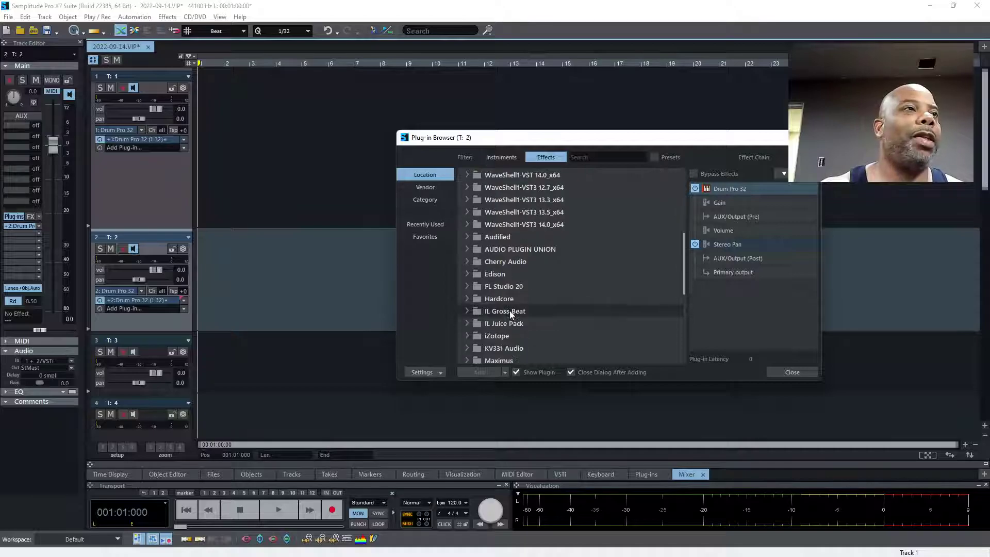
{"action": "double_click", "coordinate": [517, 228]}
{"action": "double_click", "coordinate": [519, 236]}
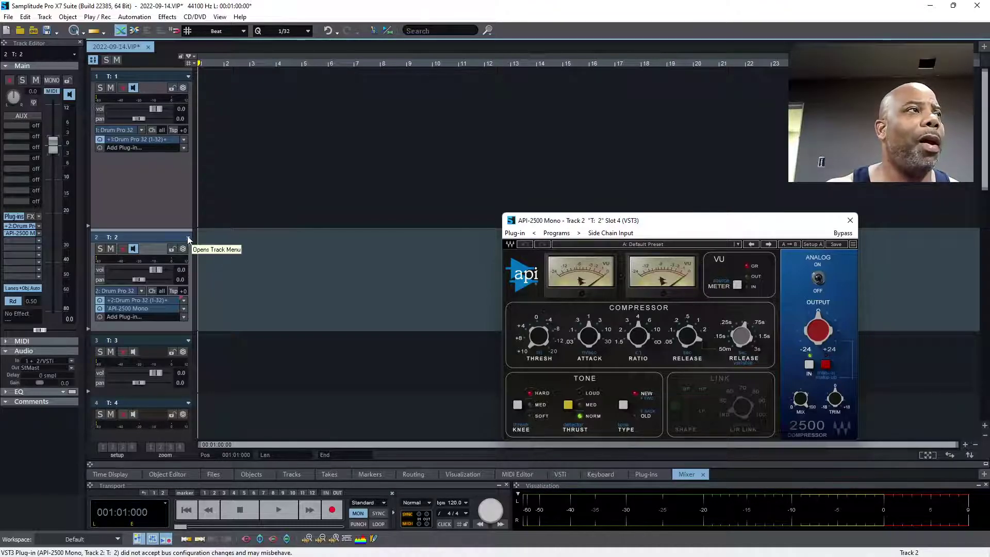
- Filter track 2's Plug-in Browser to instruments, grouped by Category, with the Instrument folder expanded
{"action": "left_click", "coordinate": [184, 317]}
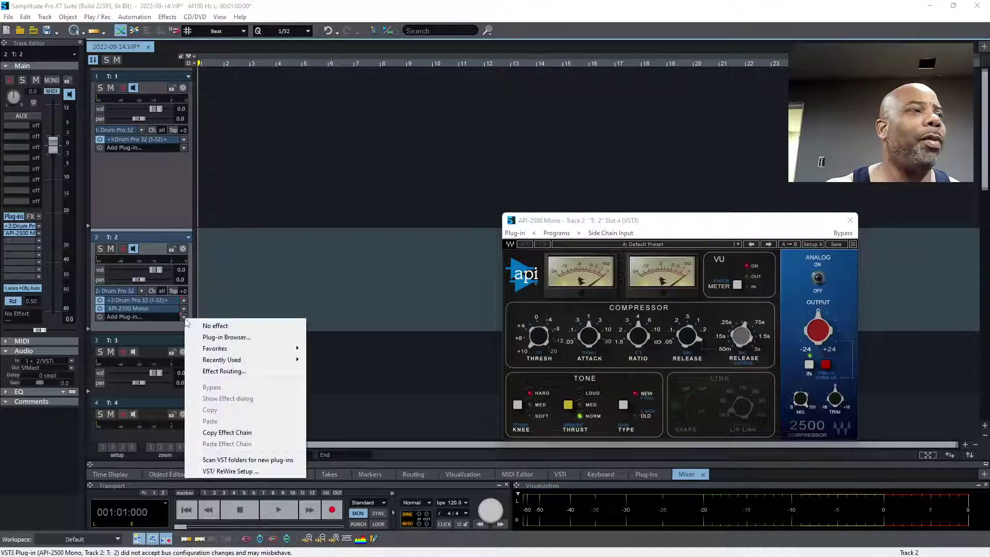
{"action": "left_click", "coordinate": [225, 338]}
{"action": "left_click", "coordinate": [513, 158]}
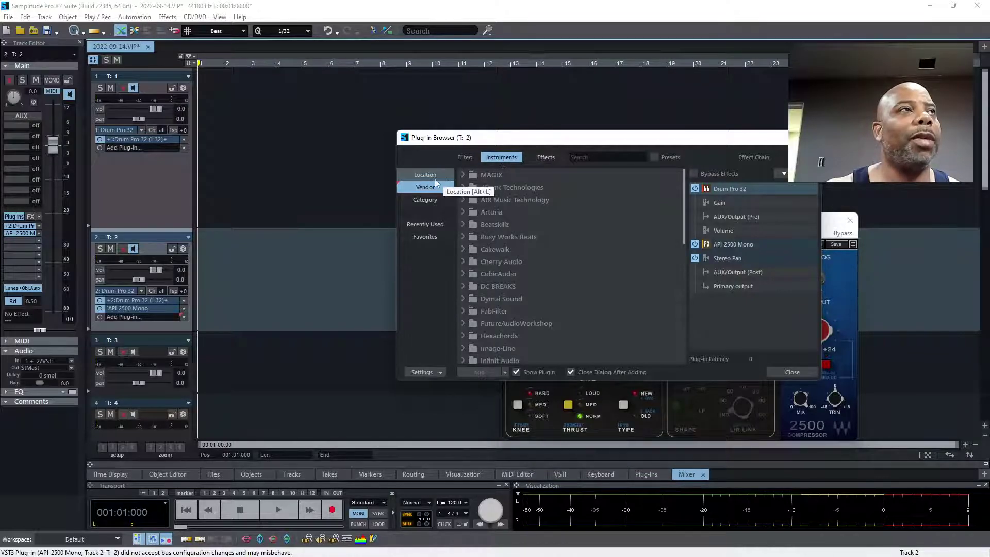
{"action": "left_click", "coordinate": [431, 175]}
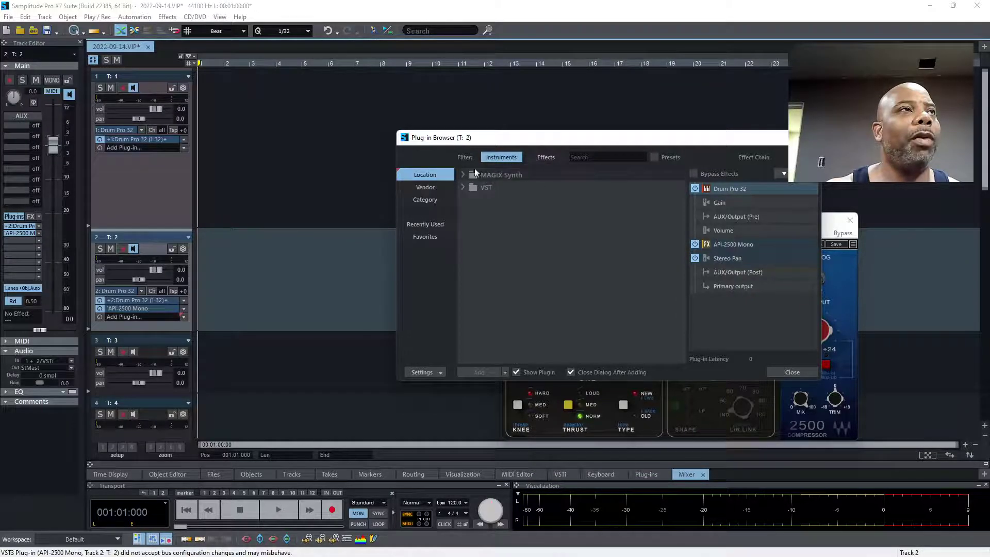
{"action": "left_click", "coordinate": [432, 187]}
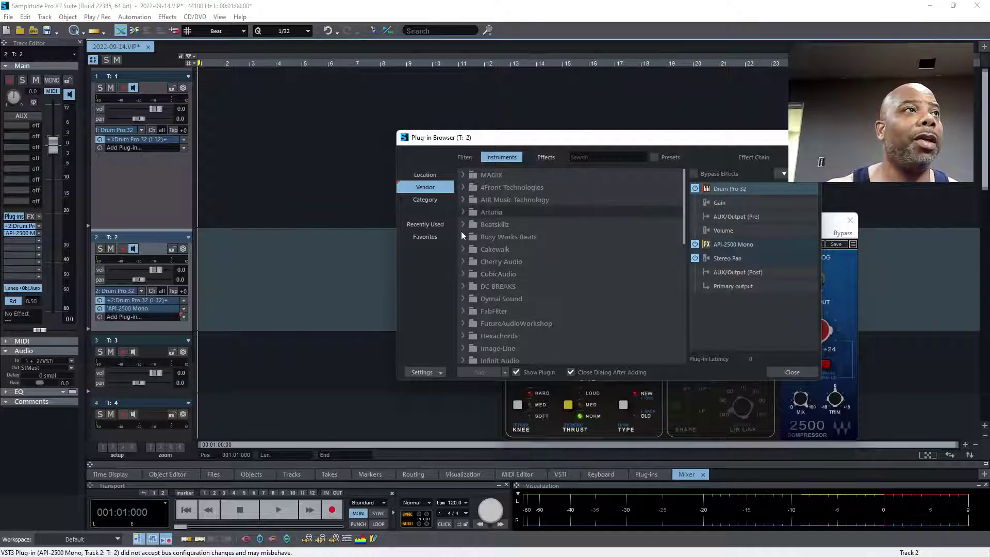
{"action": "left_click", "coordinate": [446, 201]}
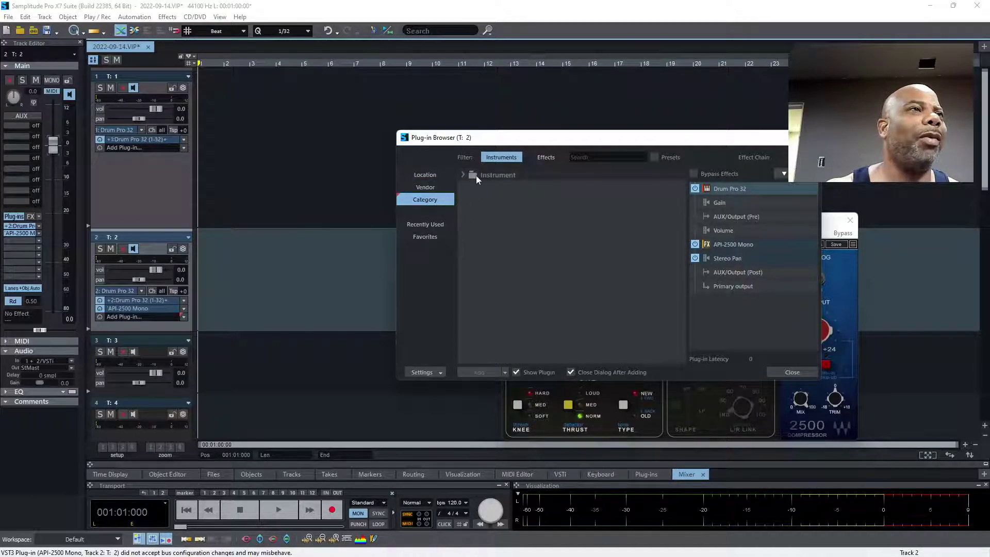
{"action": "left_click", "coordinate": [463, 176]}
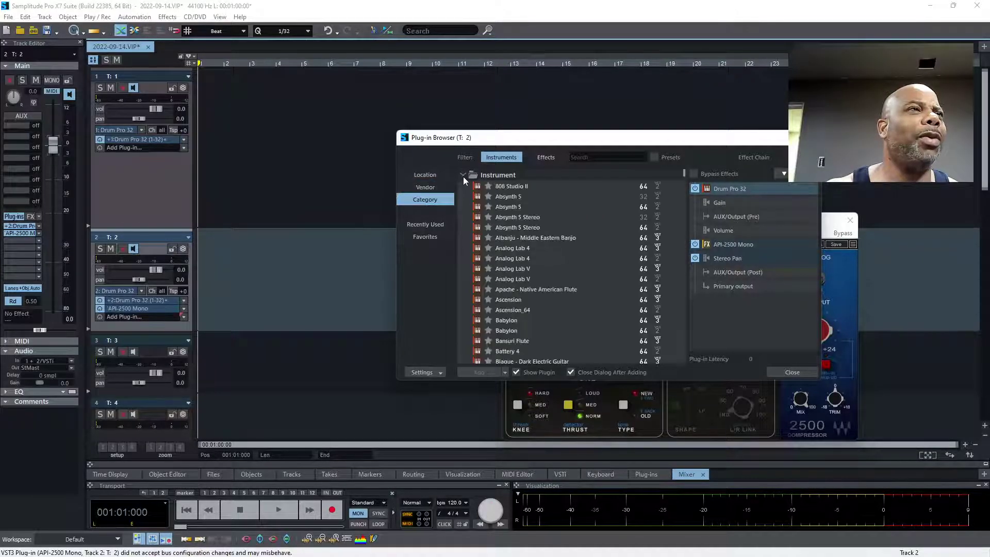
- Insert 808 Studio II on track 2 and load its Roundhouse Kick preset
{"action": "double_click", "coordinate": [515, 186]}
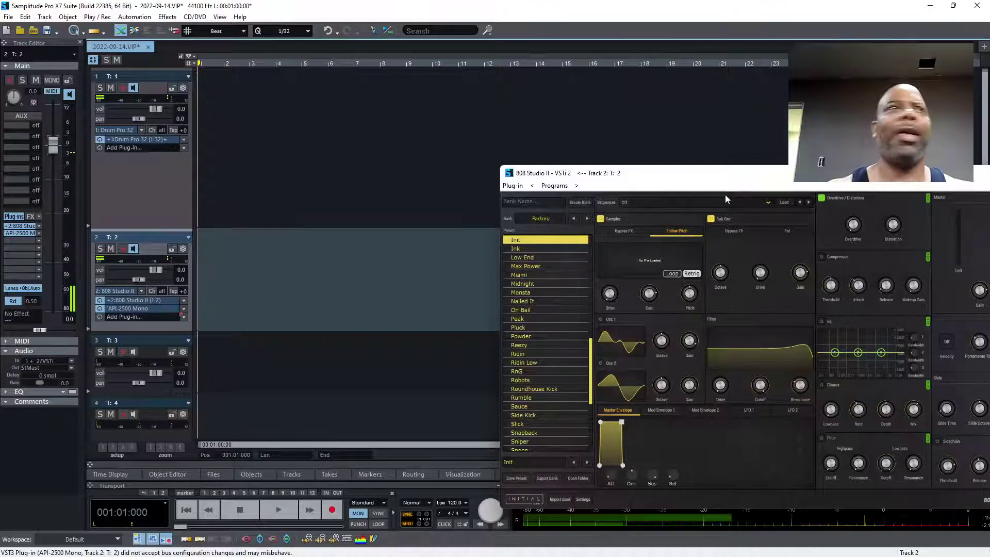
{"action": "left_click_drag", "start_coordinate": [646, 174], "coordinate": [443, 122]}
{"action": "left_click", "coordinate": [339, 337]}
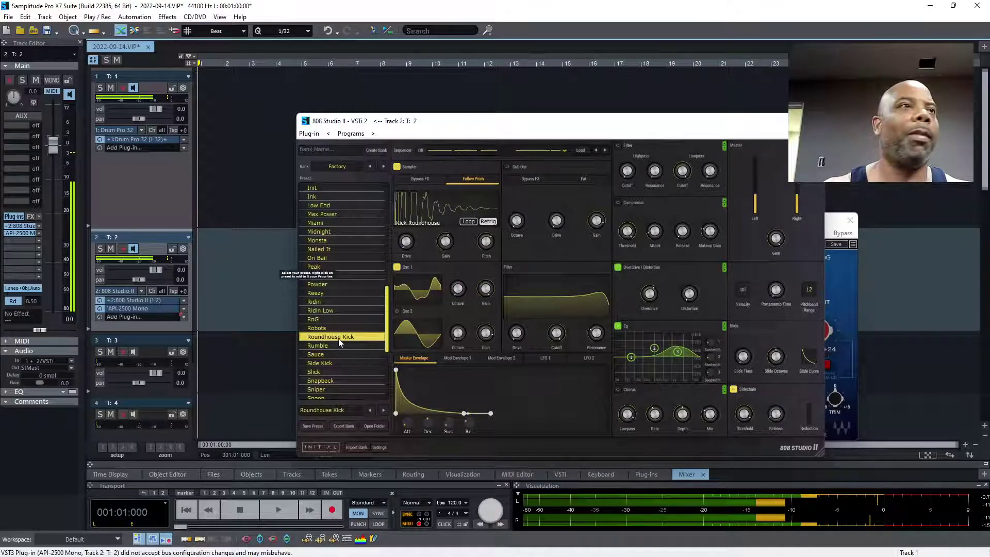
- Browse the Mastering, Guitar and Spatial effect categories in track 2's Plug-in Browser
{"action": "left_click", "coordinate": [186, 323]}
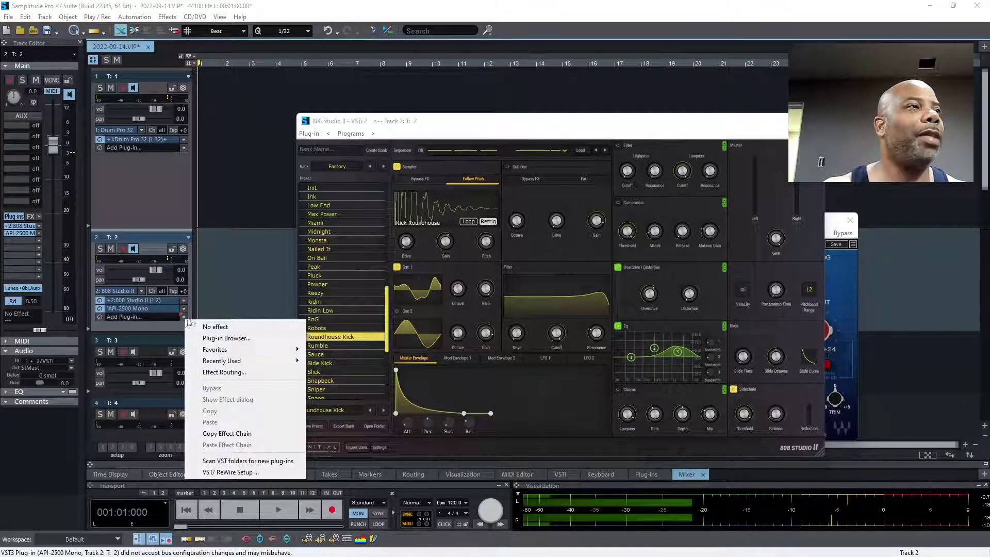
{"action": "left_click", "coordinate": [206, 336]}
{"action": "scroll", "coordinate": [505, 242], "scroll_direction": "down", "scroll_amount": 3}
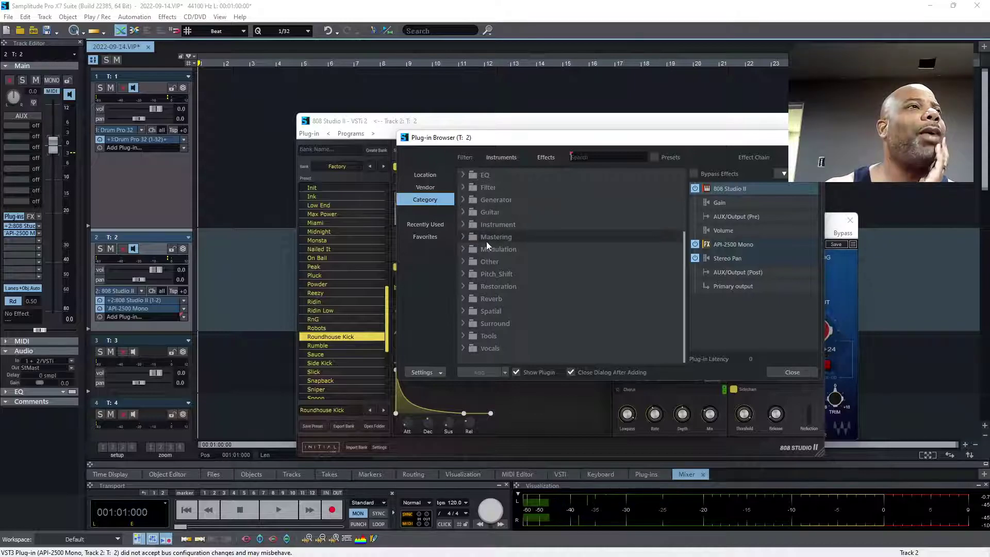
{"action": "left_click", "coordinate": [462, 236]}
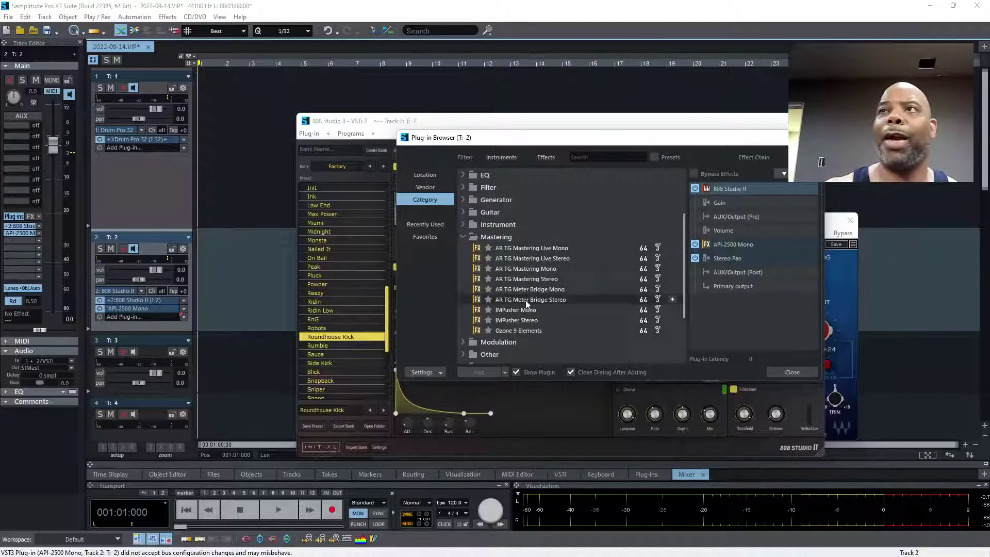
{"action": "left_click", "coordinate": [459, 233]}
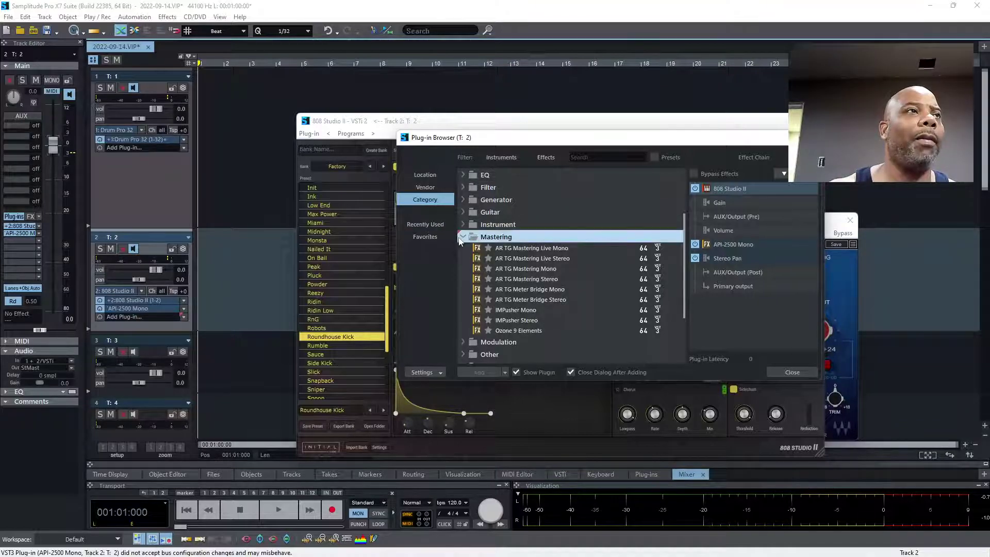
{"action": "left_click", "coordinate": [479, 213]}
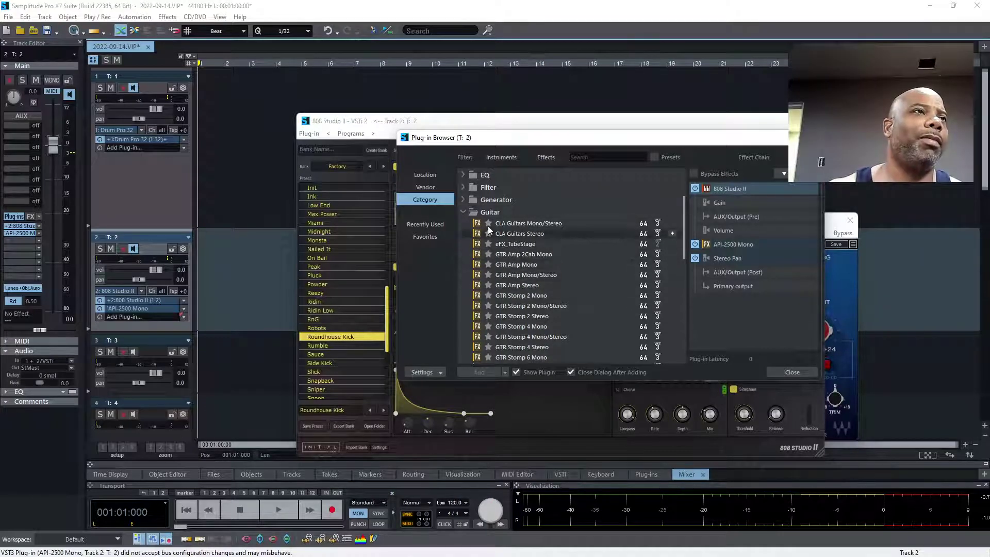
{"action": "left_click", "coordinate": [464, 212]}
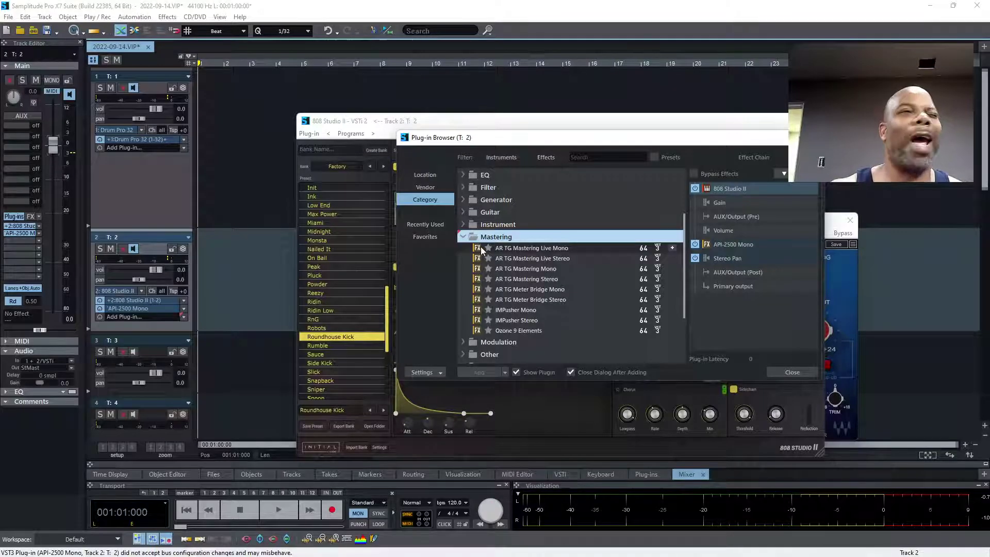
{"action": "scroll", "coordinate": [503, 257], "scroll_direction": "down", "scroll_amount": 3}
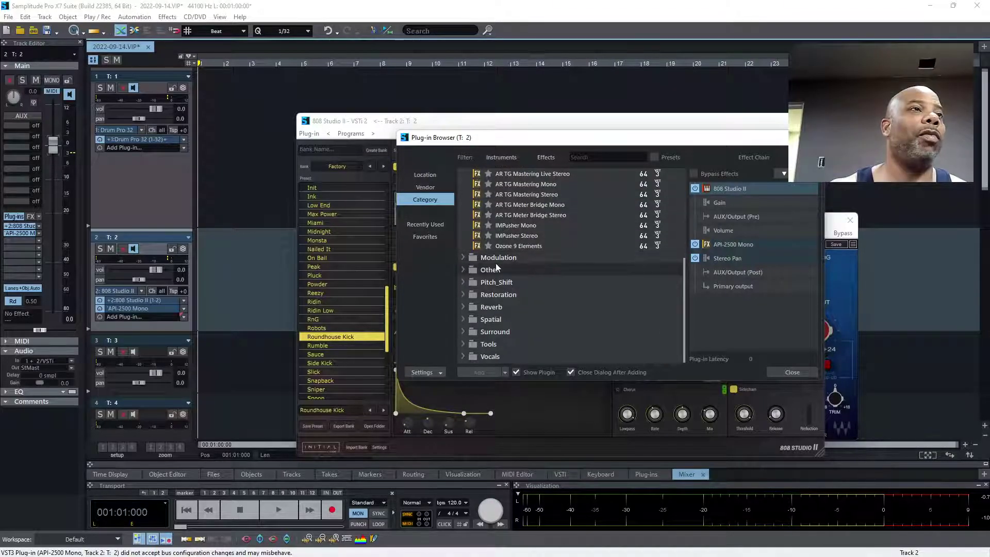
{"action": "left_click", "coordinate": [466, 320]}
{"action": "scroll", "coordinate": [467, 324], "scroll_direction": "down", "scroll_amount": 5}
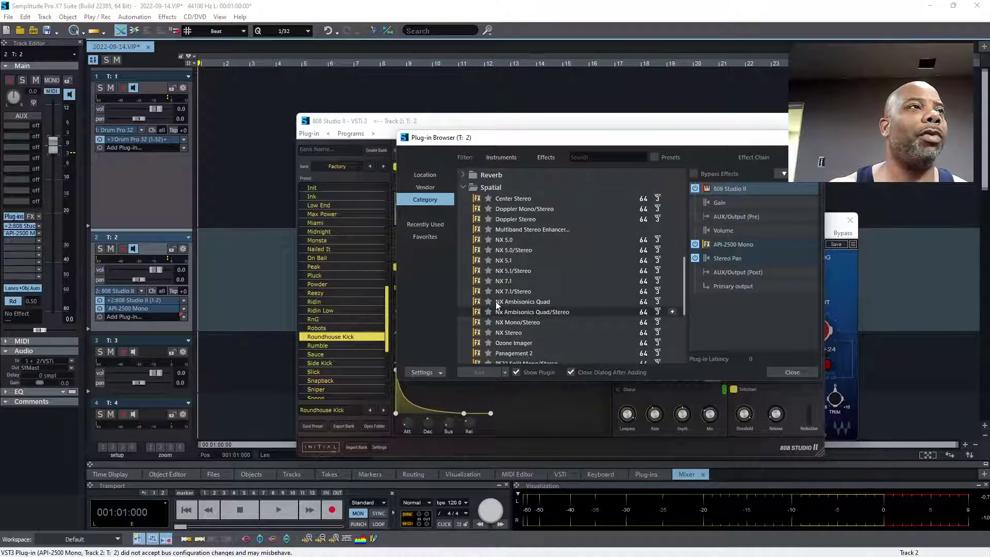
- Group the plug-ins by Vendor, show instruments only, and expand the SONiVOX folder
{"action": "left_click", "coordinate": [426, 188]}
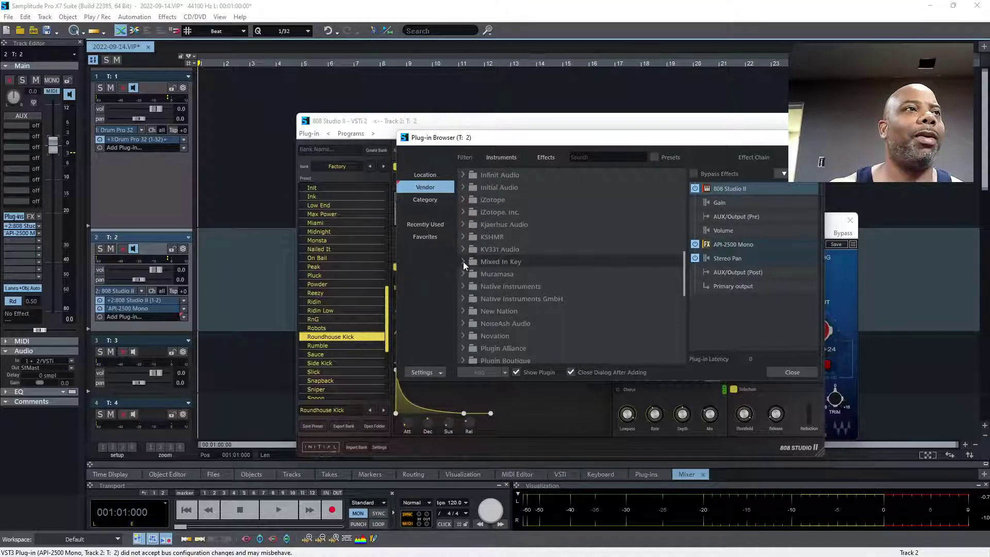
{"action": "left_click", "coordinate": [460, 284]}
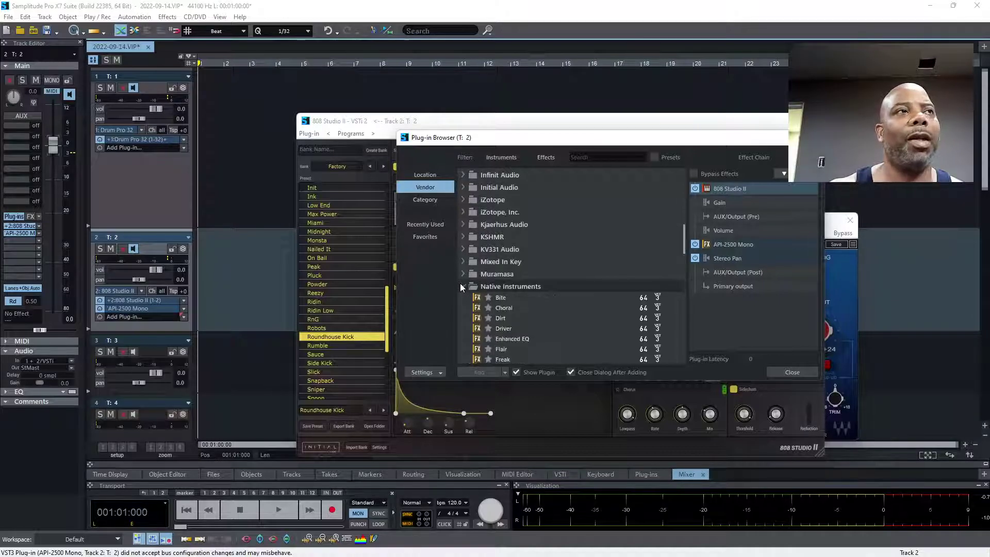
{"action": "left_click", "coordinate": [460, 284]}
{"action": "left_click", "coordinate": [500, 158]}
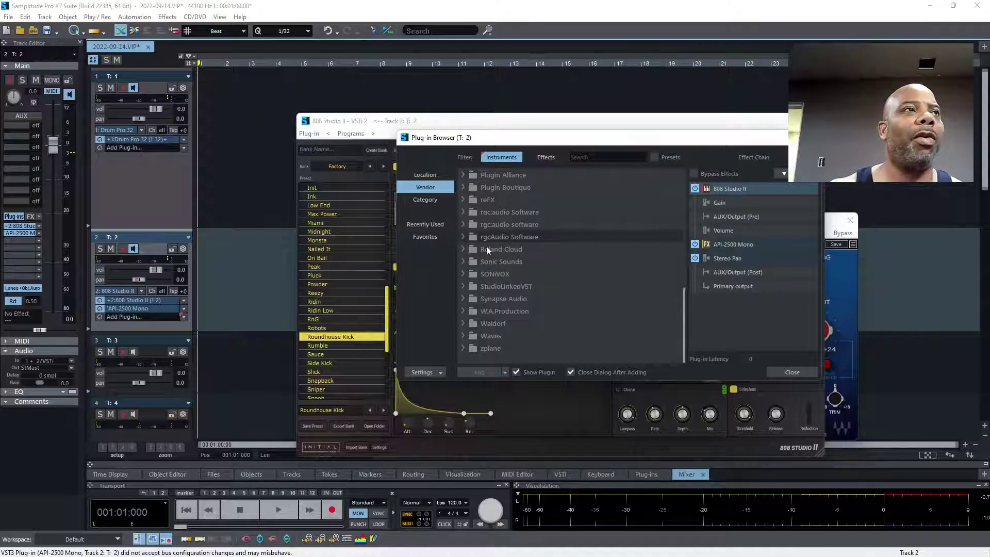
{"action": "mouse_move", "coordinate": [702, 556]}
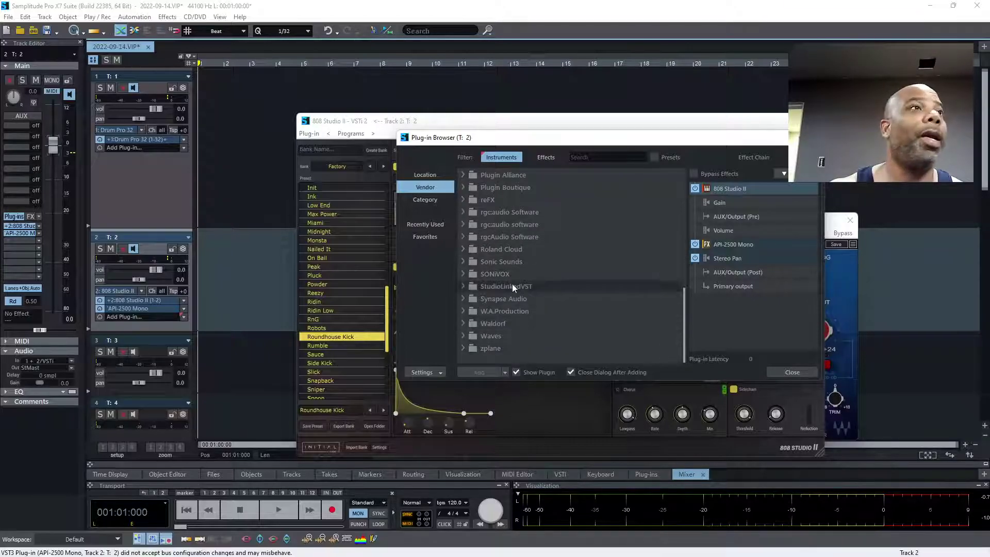
{"action": "left_click", "coordinate": [462, 275]}
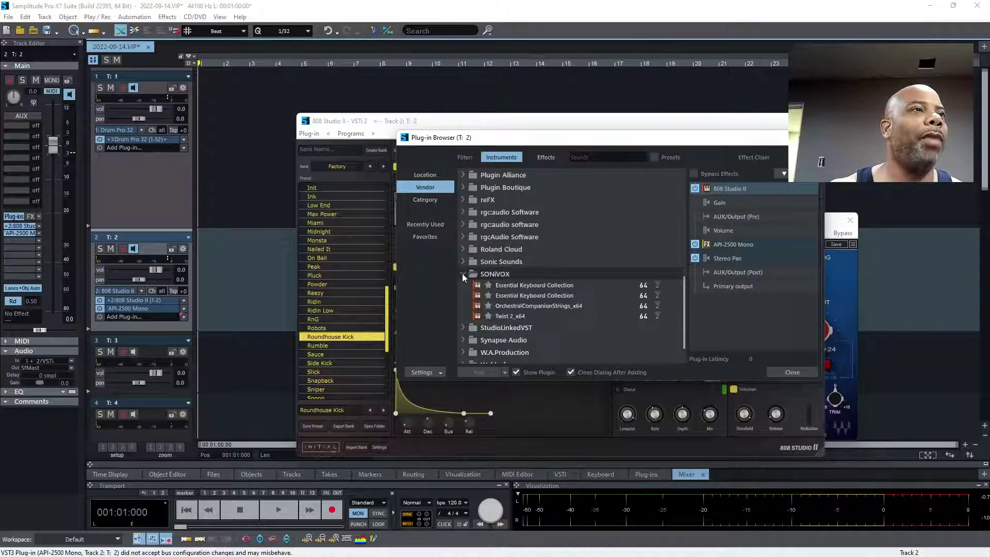
- Insert OrchestralCompanionStrings_x64 on track 2, move its window aside, then select track 1
{"action": "double_click", "coordinate": [555, 304]}
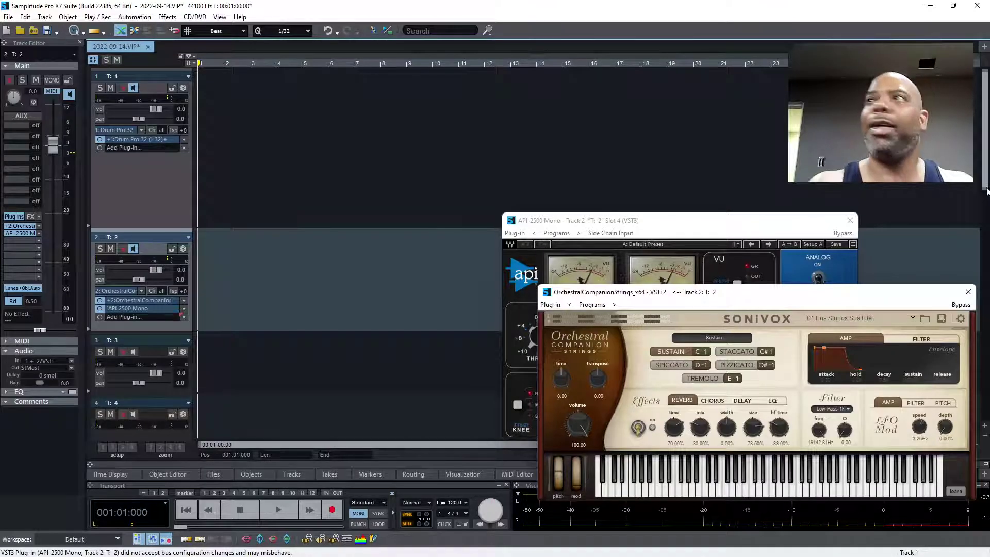
{"action": "left_click_drag", "start_coordinate": [881, 302], "coordinate": [711, 191]}
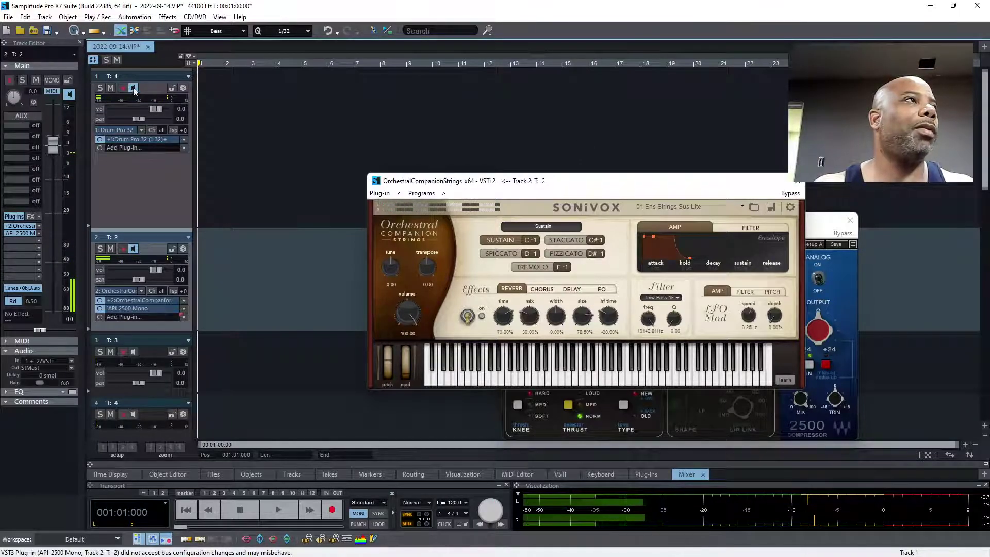
{"action": "left_click", "coordinate": [155, 97]}
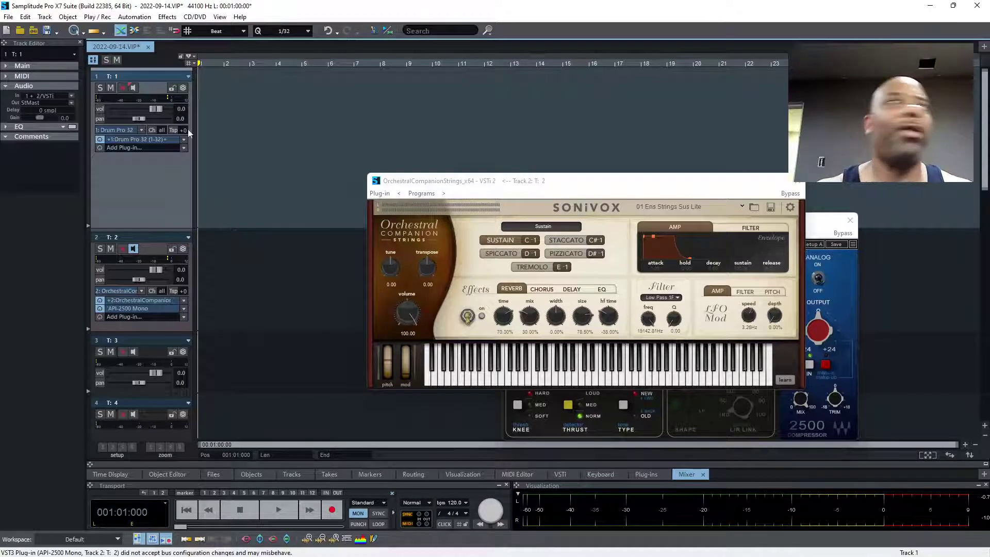
- Expand the Image-Line vendor folder in track 2's instrument-only Plug-in Browser and scroll to Sytrus VSTi
{"action": "left_click", "coordinate": [183, 310]}
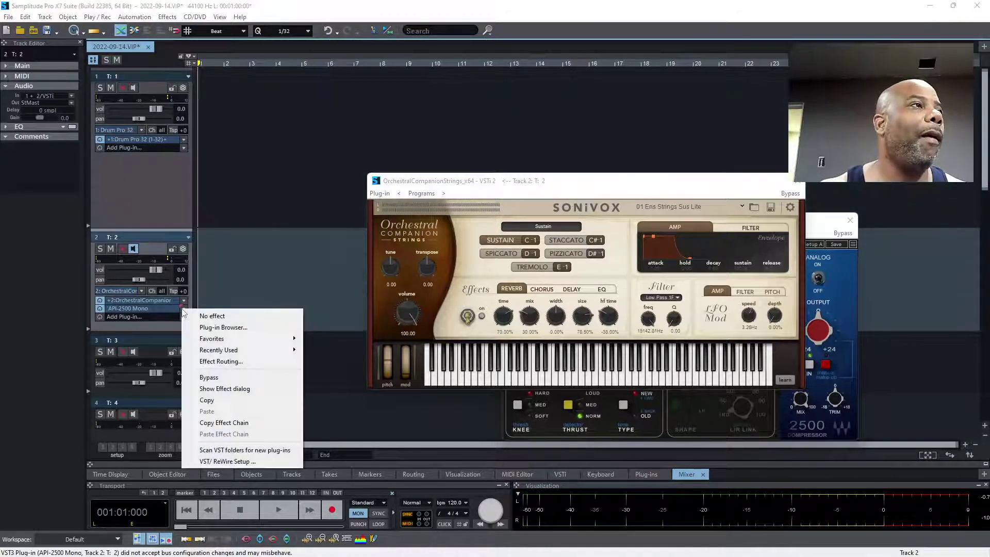
{"action": "left_click", "coordinate": [209, 326]}
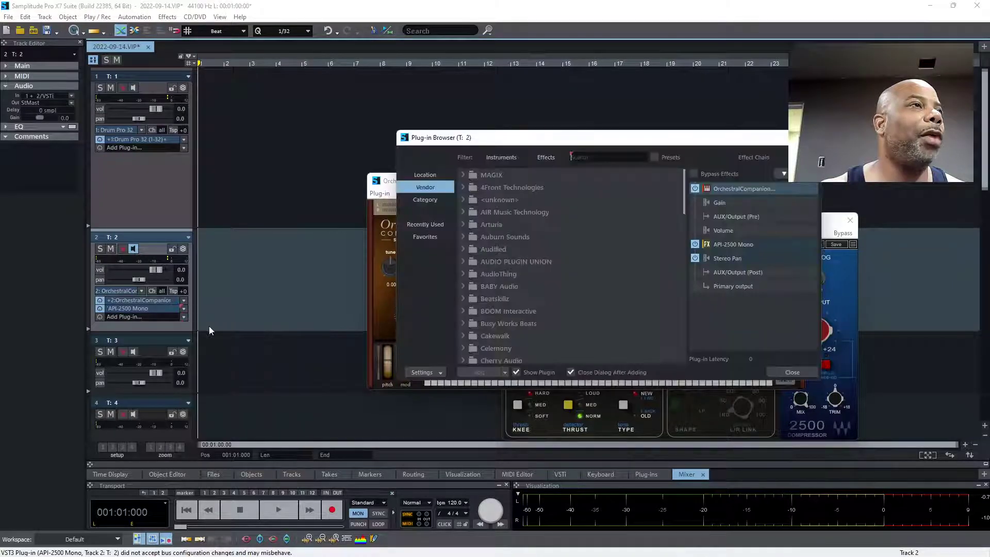
{"action": "left_click", "coordinate": [501, 157]}
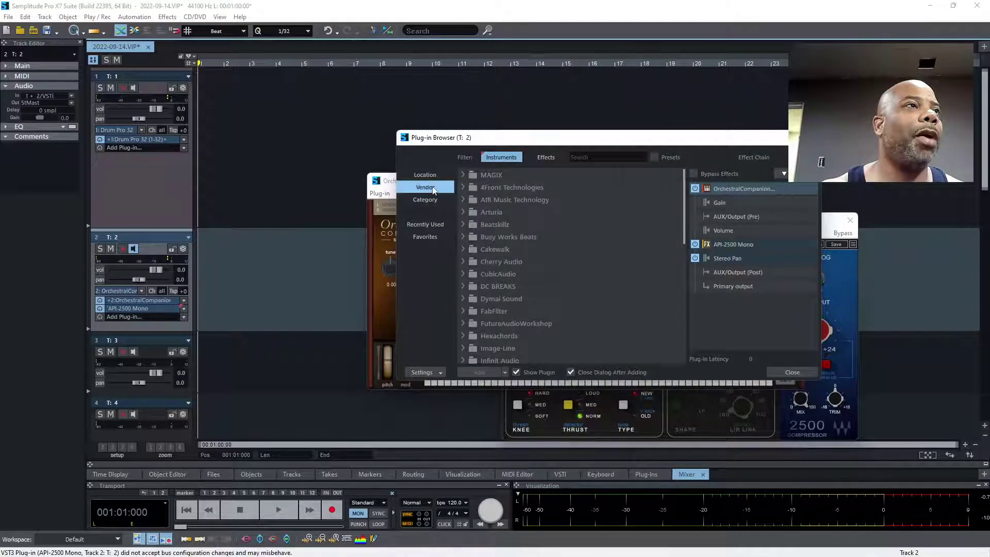
{"action": "scroll", "coordinate": [512, 258], "scroll_direction": "down", "scroll_amount": 2}
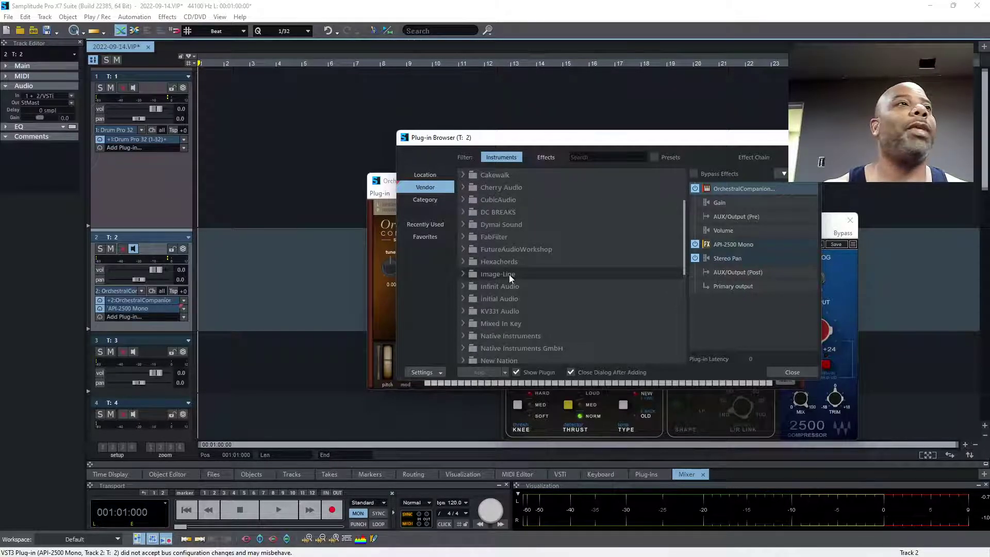
{"action": "double_click", "coordinate": [509, 276]}
{"action": "scroll", "coordinate": [548, 301], "scroll_direction": "down", "scroll_amount": 2}
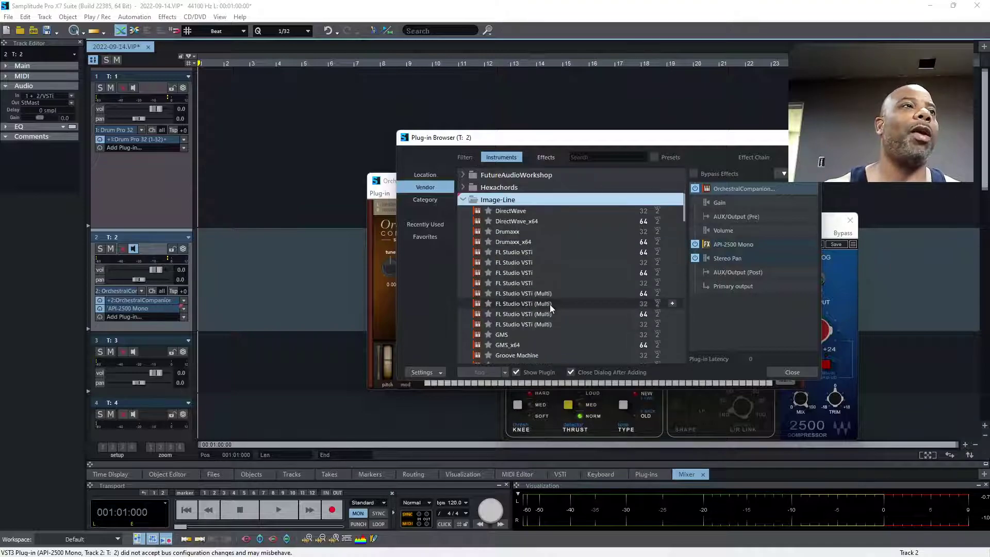
{"action": "scroll", "coordinate": [550, 305], "scroll_direction": "down", "scroll_amount": 8}
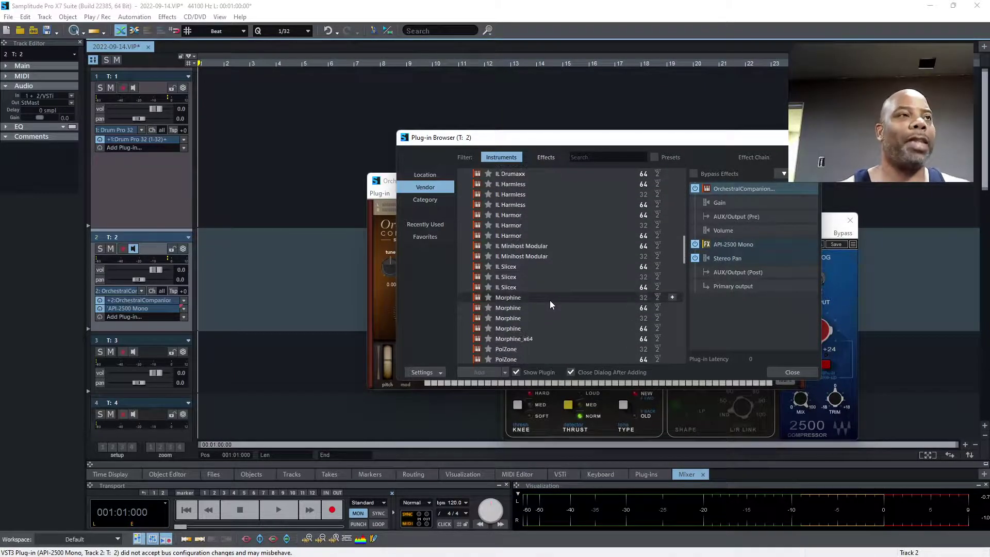
{"action": "scroll", "coordinate": [551, 311], "scroll_direction": "down", "scroll_amount": 2}
{"action": "scroll", "coordinate": [550, 308], "scroll_direction": "down", "scroll_amount": 3}
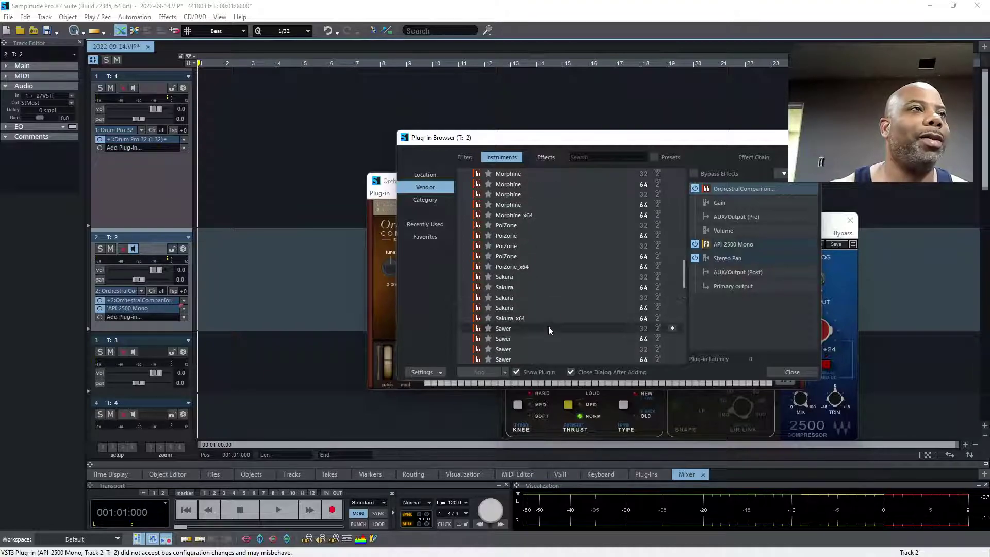
{"action": "scroll", "coordinate": [549, 327], "scroll_direction": "down", "scroll_amount": 1}
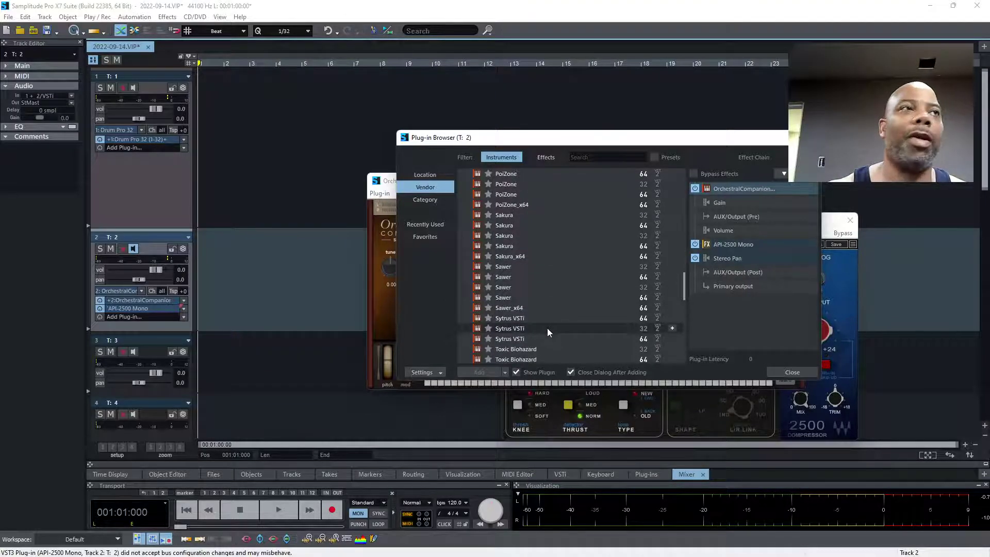
- Insert Sytrus VSTi on track 2 and load the Deformed preset after trying Basic subtracting 6
{"action": "double_click", "coordinate": [548, 329]}
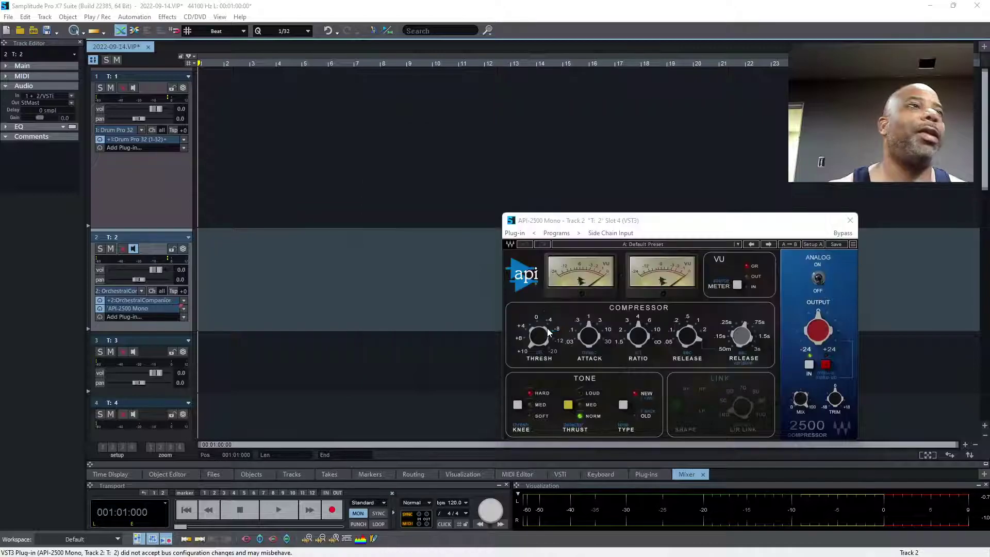
{"action": "left_click_drag", "start_coordinate": [747, 301], "coordinate": [642, 175]}
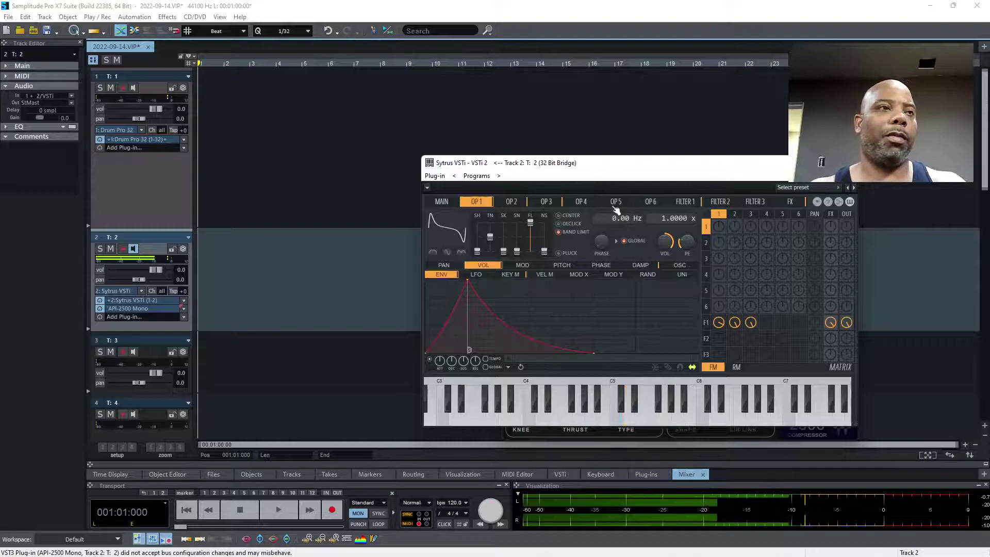
{"action": "left_click", "coordinate": [842, 188]}
{"action": "left_click", "coordinate": [753, 212]}
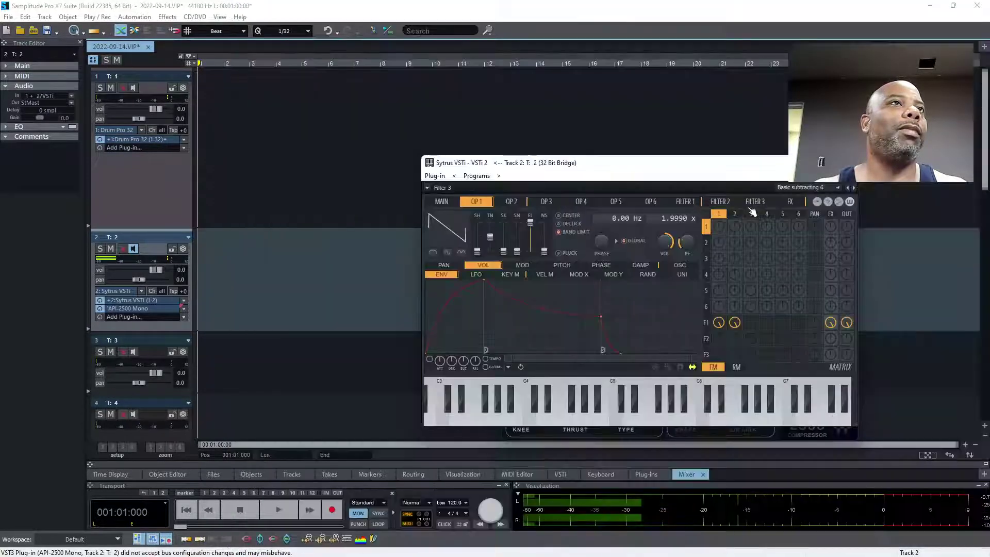
{"action": "left_click", "coordinate": [838, 189]}
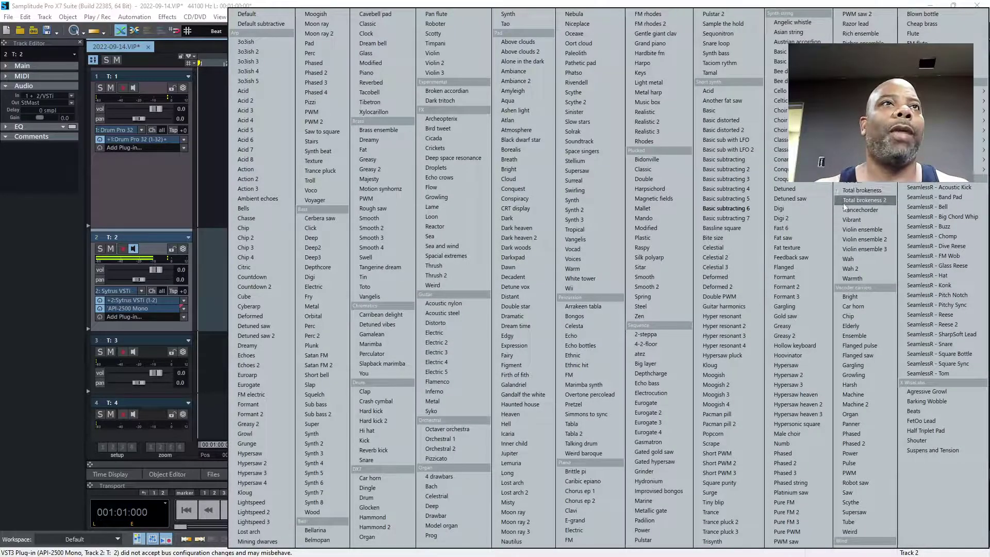
{"action": "left_click", "coordinate": [734, 277]}
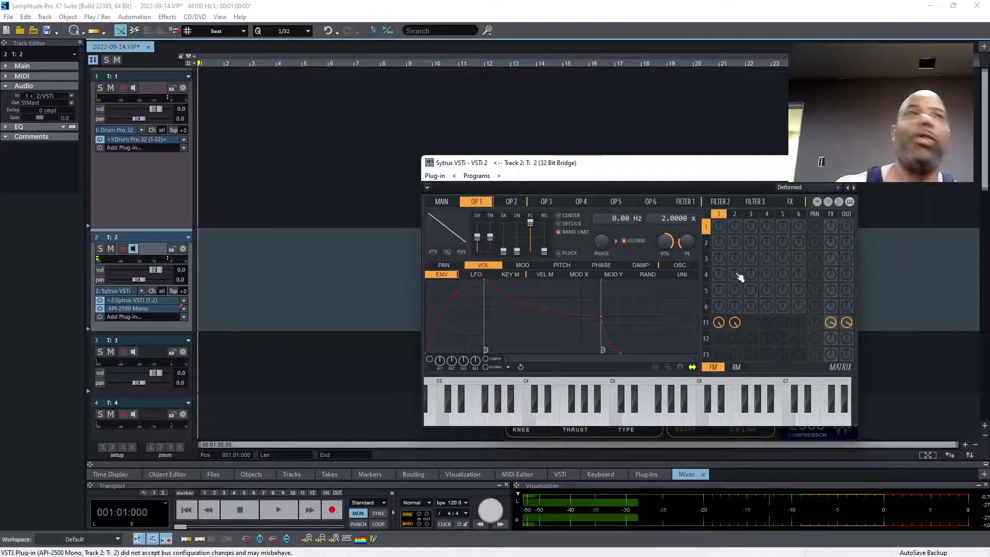
{"action": "mouse_move", "coordinate": [496, 544]}
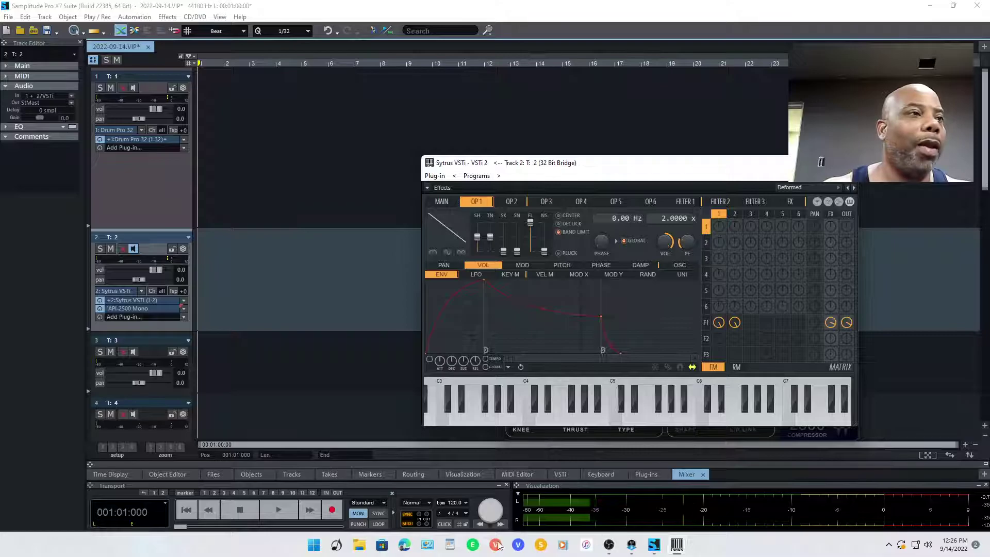
{"action": "left_click", "coordinate": [403, 546]}
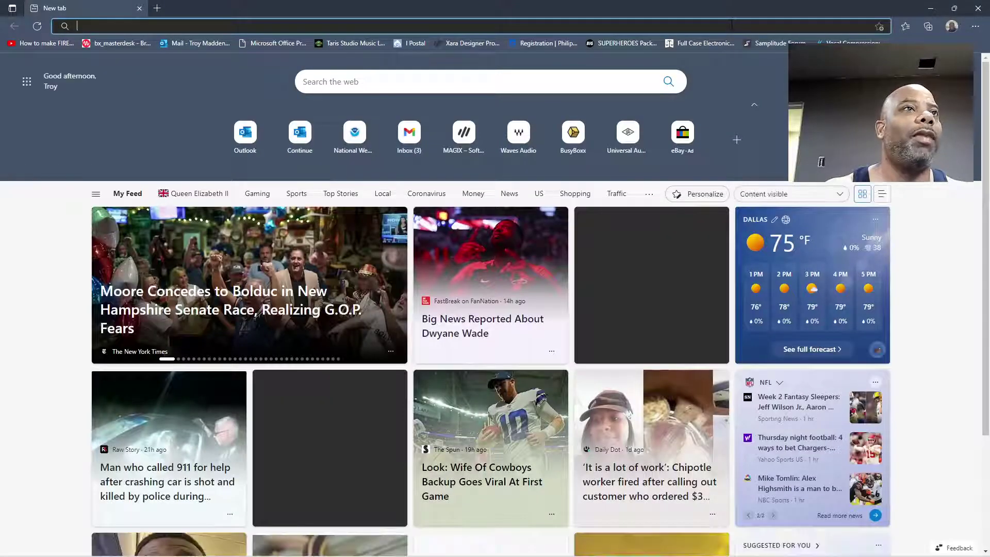
{"action": "type", "text": "www."}
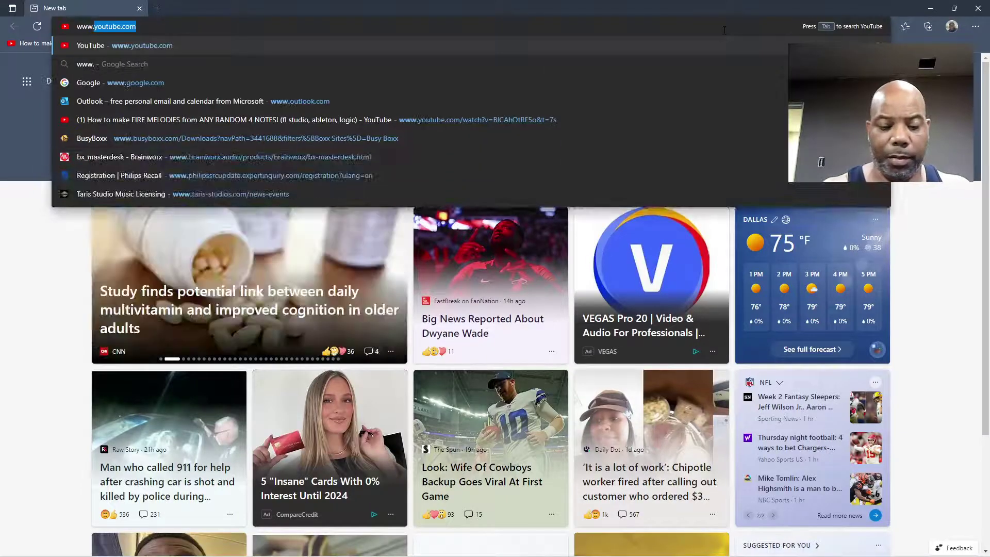
{"action": "type", "text": "ads"}
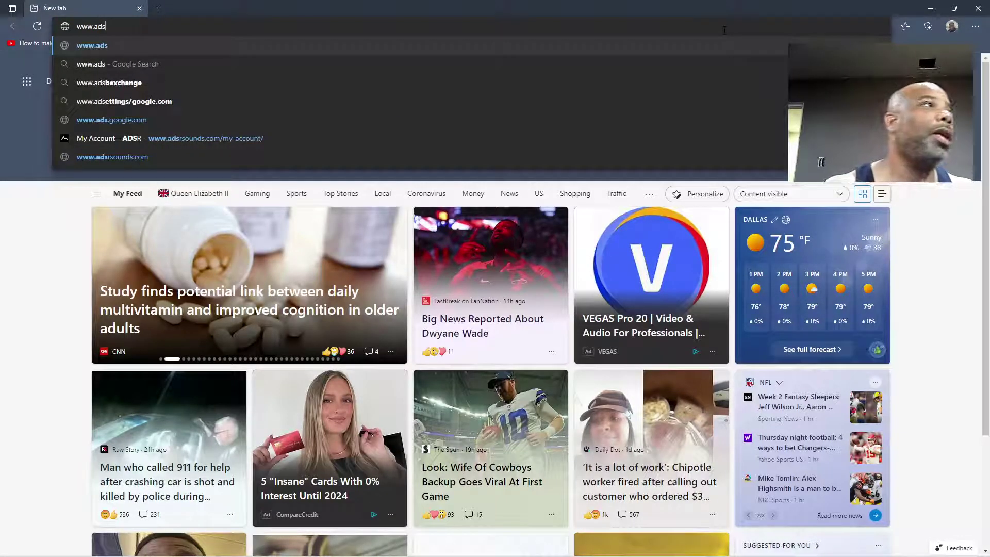
{"action": "left_click", "coordinate": [553, 139]}
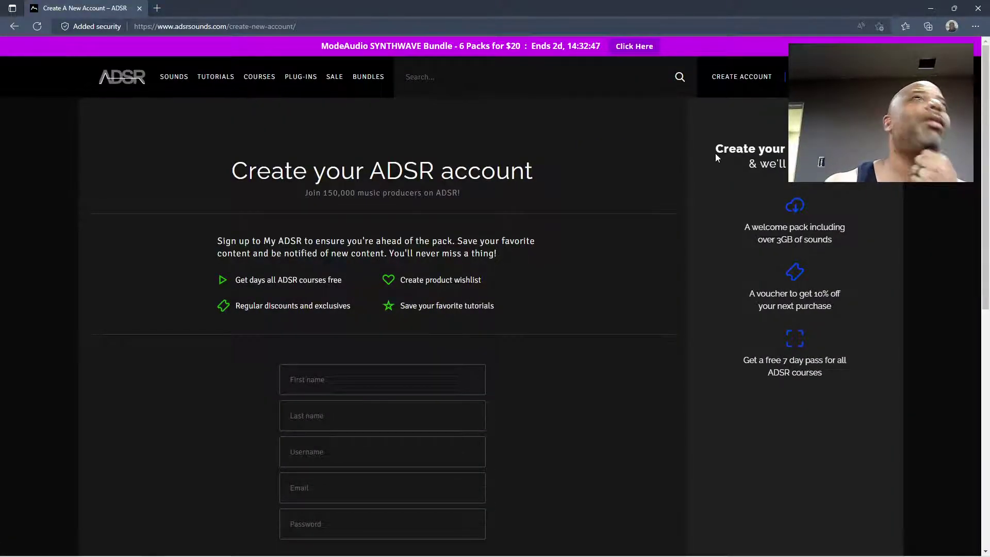
{"action": "left_click", "coordinate": [132, 78]}
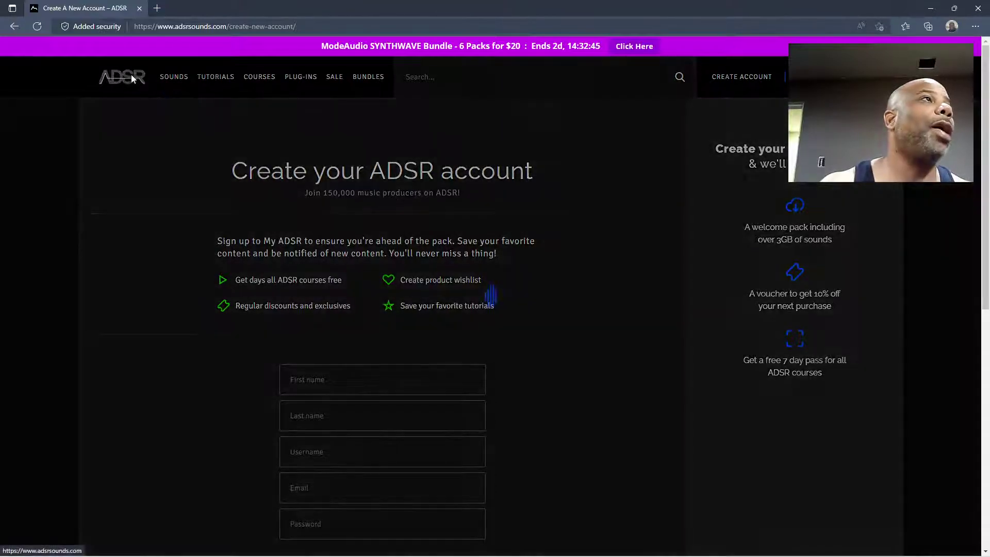
{"action": "mouse_move", "coordinate": [300, 76]}
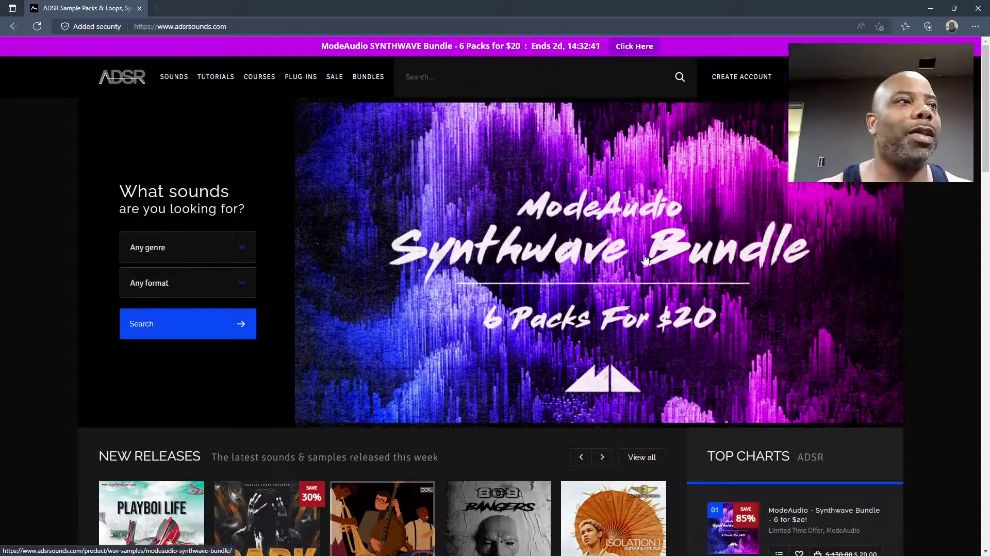
{"action": "left_click", "coordinate": [415, 21]}
{"action": "type", "text": "www."}
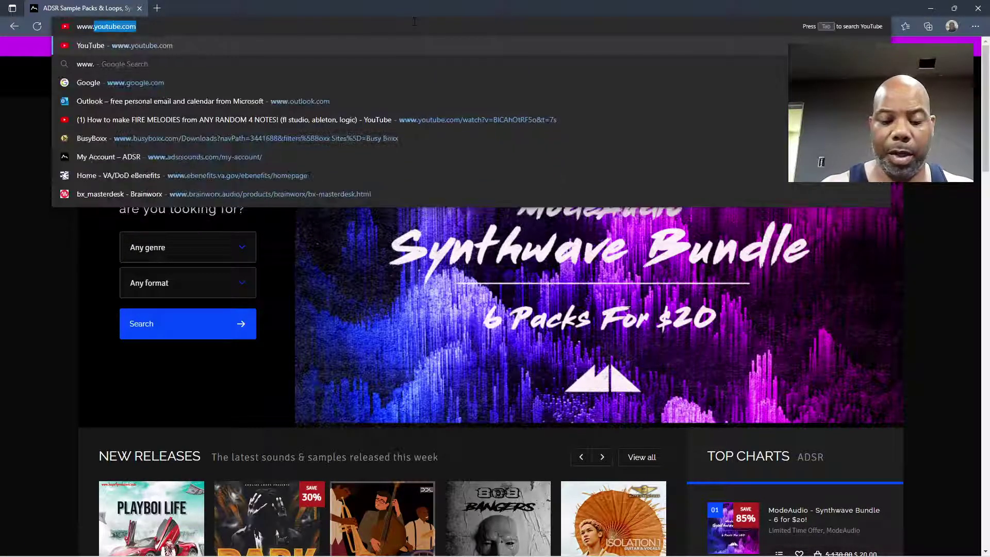
{"action": "type", "text": "plugi"}
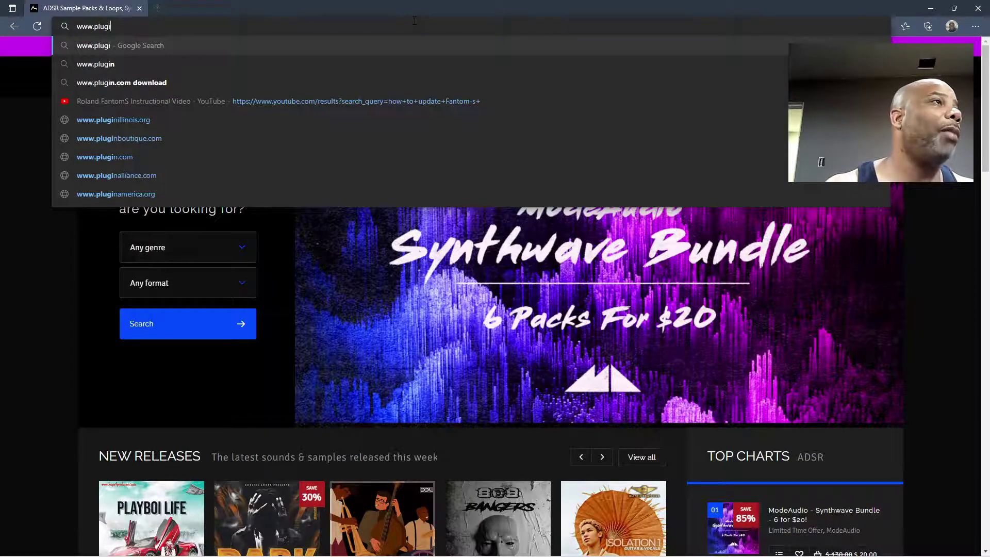
{"action": "left_click", "coordinate": [391, 175]}
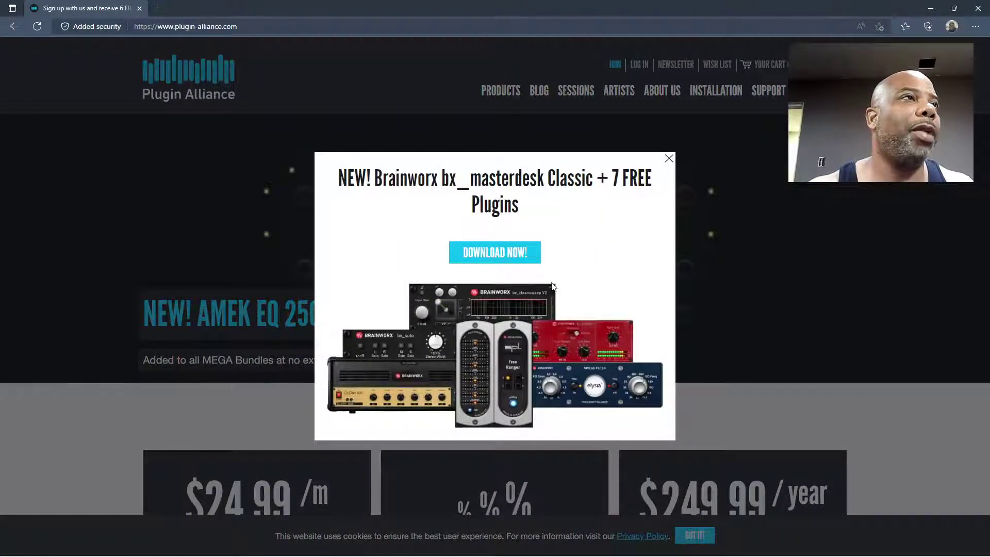
{"action": "left_click", "coordinate": [672, 163]}
{"action": "left_click", "coordinate": [592, 32]}
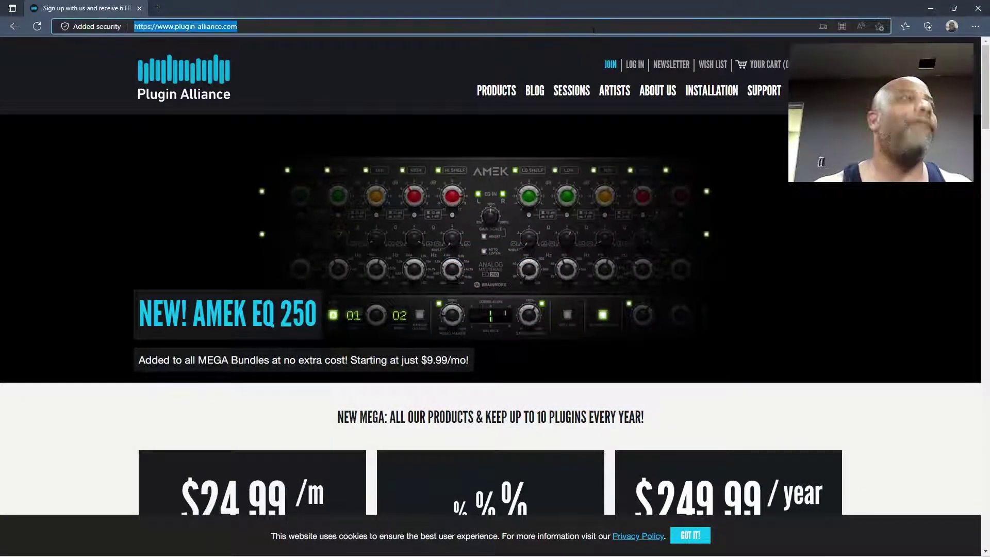
- Search Google for 'plugin boutique' and open the Plugin Boutique site from the results
{"action": "type", "text": "www"}
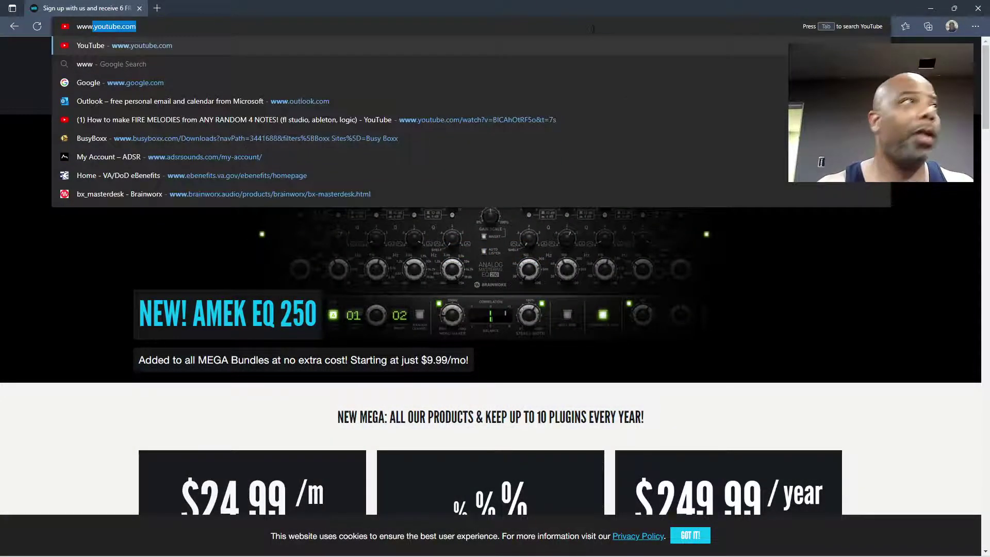
{"action": "type", "text": ".pluigi"}
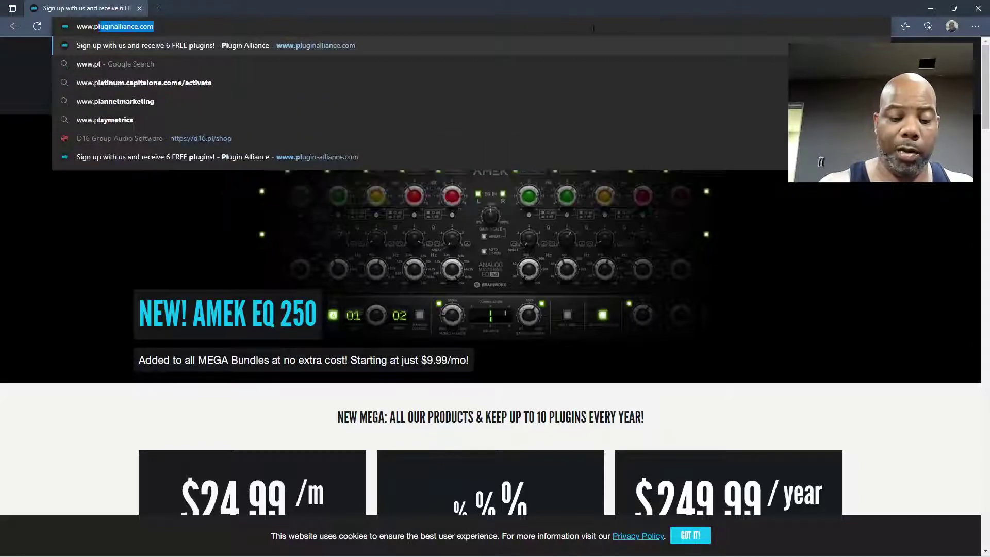
{"action": "key", "text": "BackSpace"}
{"action": "key", "text": "BackSpace"}
{"action": "key", "text": "BackSpace"}
{"action": "type", "text": "gin"}
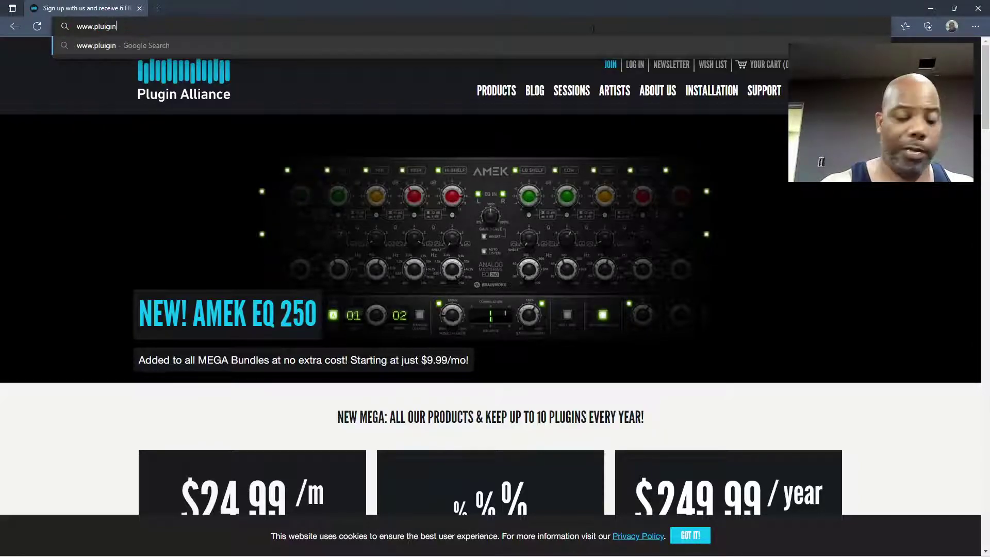
{"action": "type", "text": "bou"}
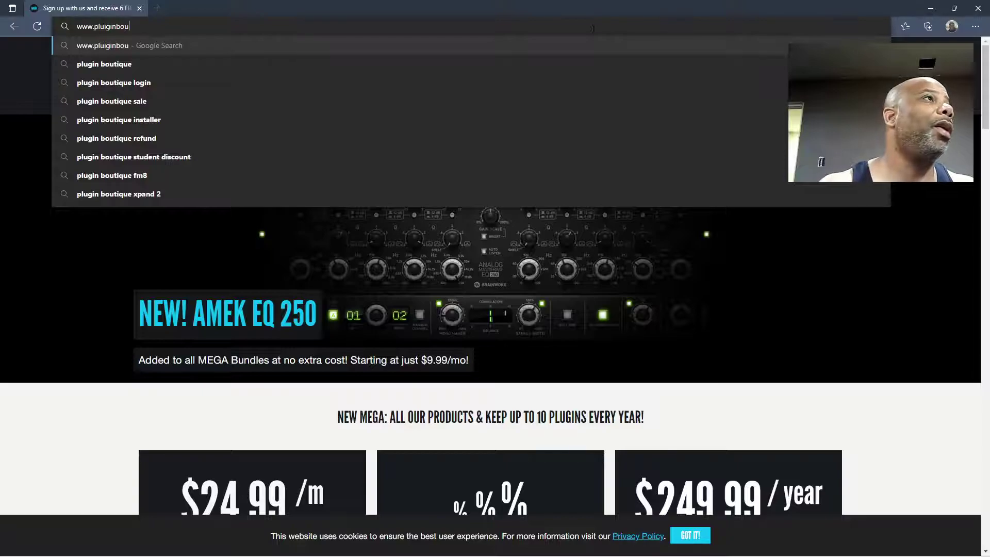
{"action": "left_click", "coordinate": [196, 62]}
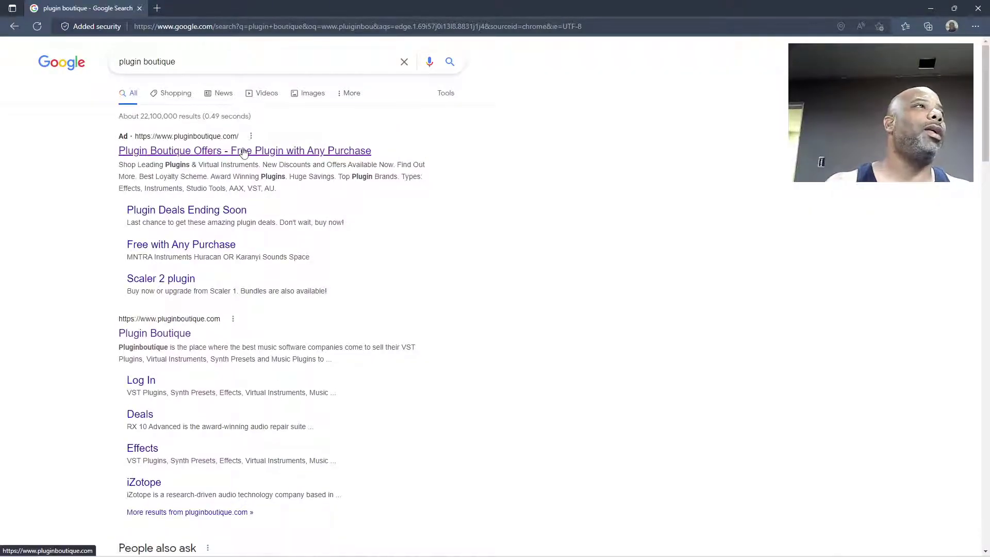
{"action": "left_click", "coordinate": [244, 152]}
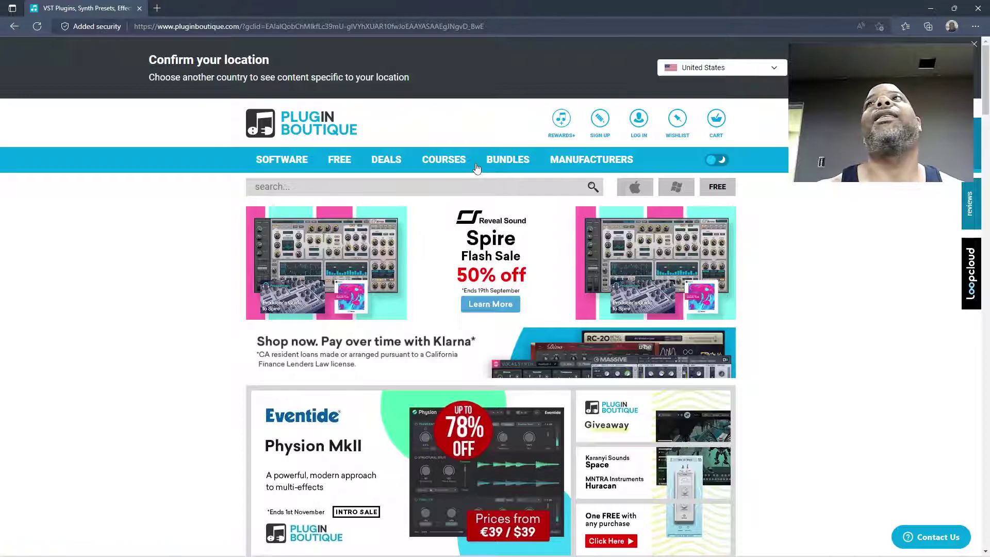
{"action": "left_click", "coordinate": [307, 28]}
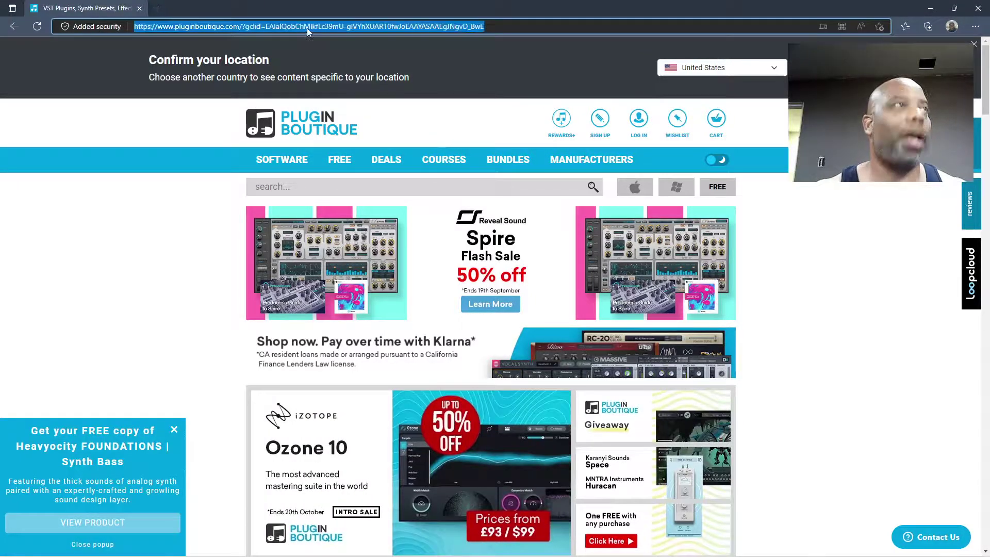
{"action": "type", "text": "www.a"}
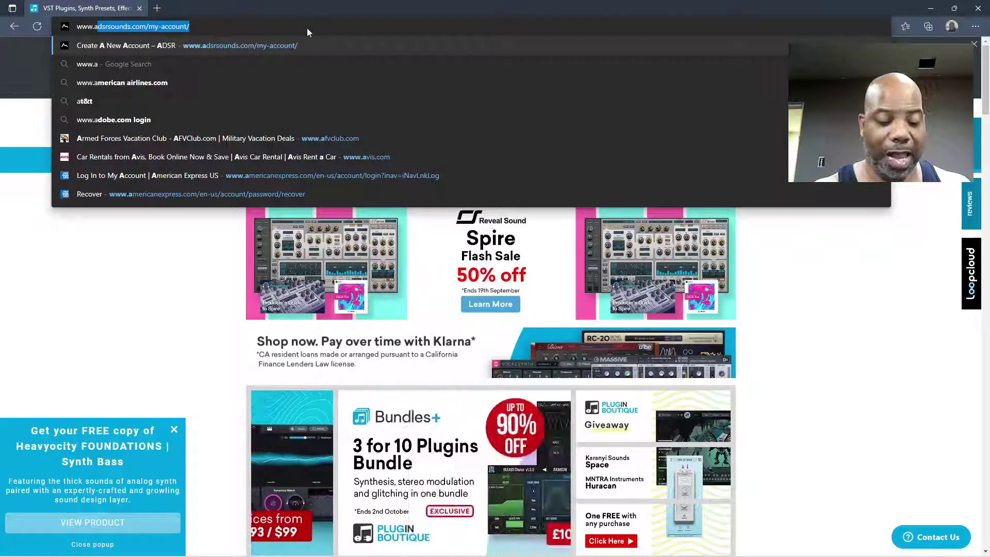
{"action": "type", "text": "pd"}
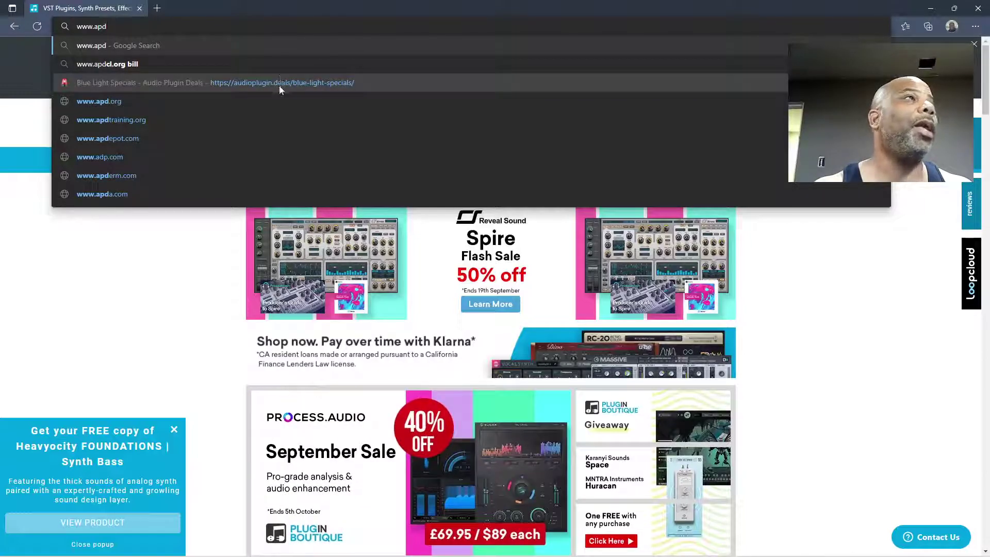
{"action": "left_click", "coordinate": [280, 84]}
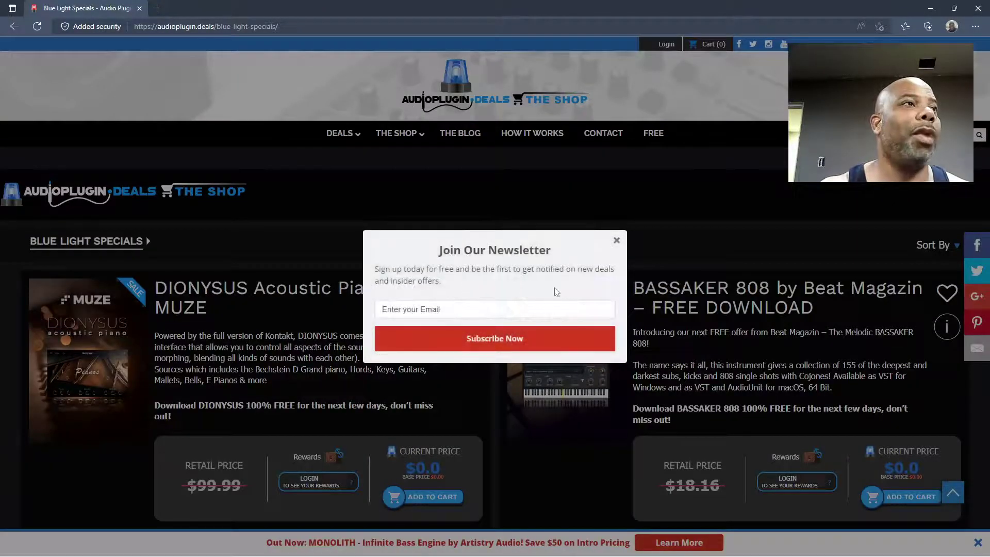
{"action": "left_click", "coordinate": [616, 242]}
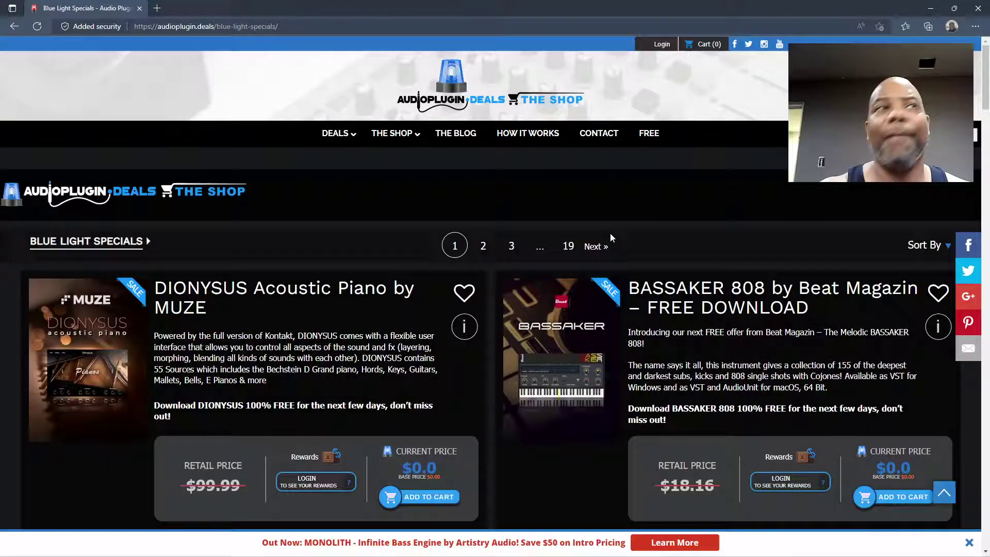
{"action": "left_click", "coordinate": [535, 29]}
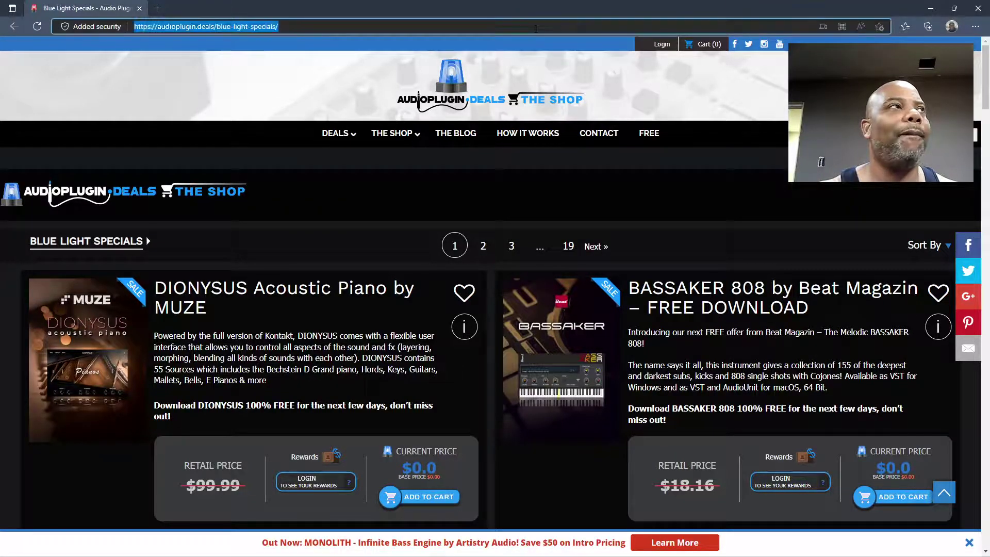
{"action": "type", "text": "plugi"}
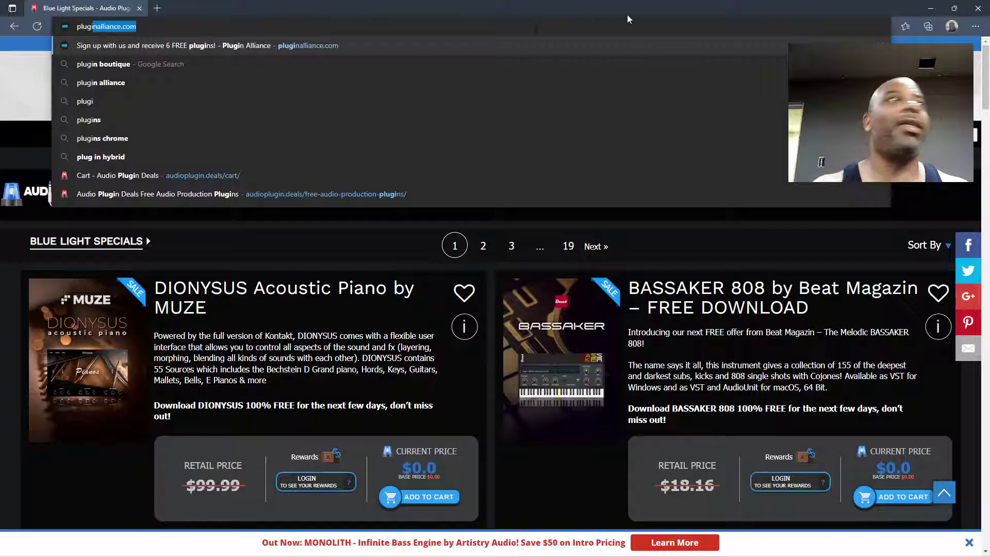
{"action": "type", "text": "nalliance."}
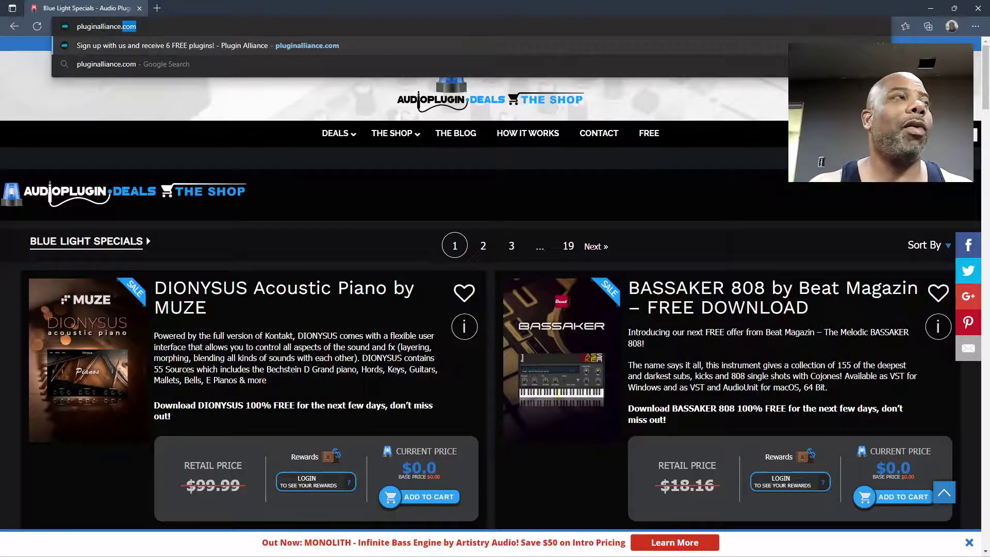
{"action": "key", "text": "ctrl+a"}
{"action": "type", "text": "www.w"}
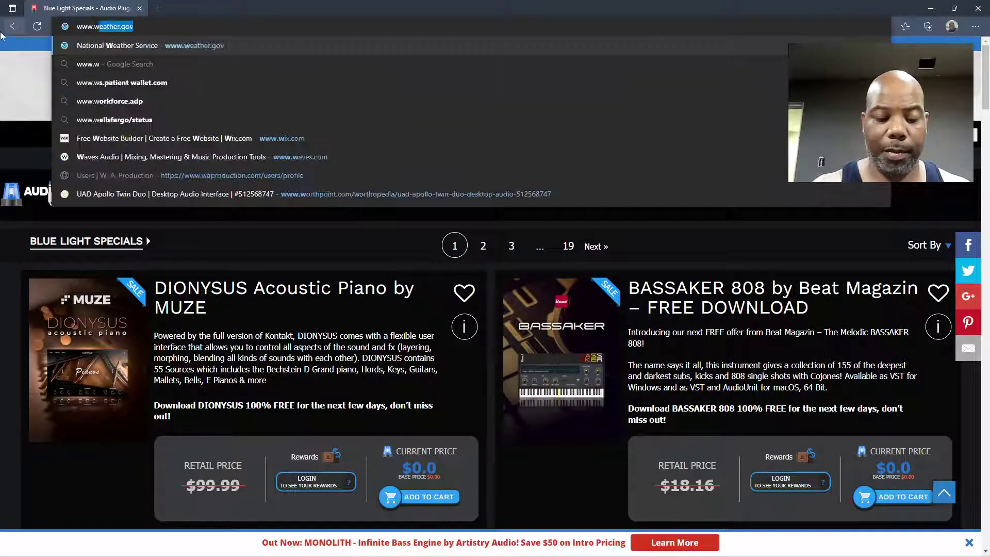
{"action": "type", "text": "aves"}
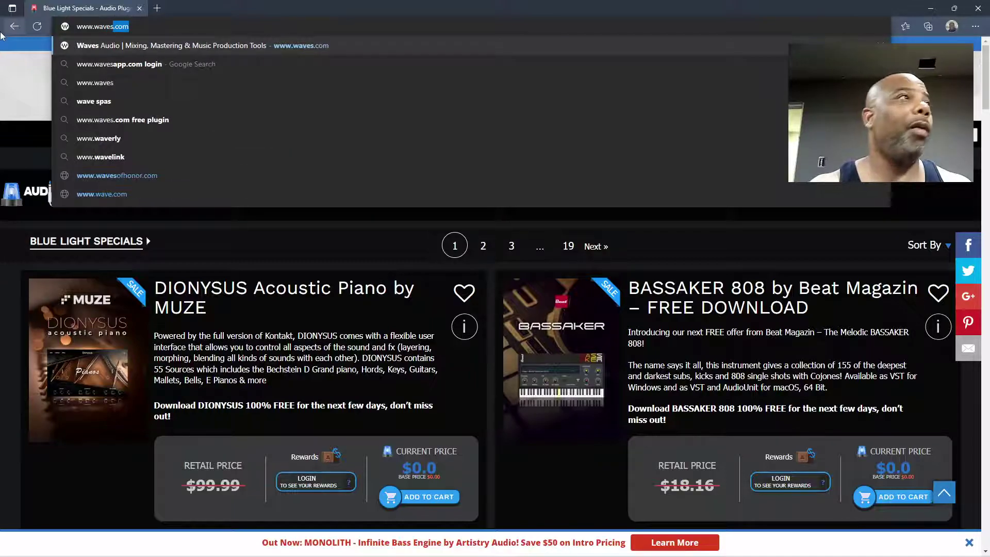
- Load waves.com and its Plugins catalogue, then begin typing 'nati' for Native Instruments
{"action": "key", "text": "Return"}
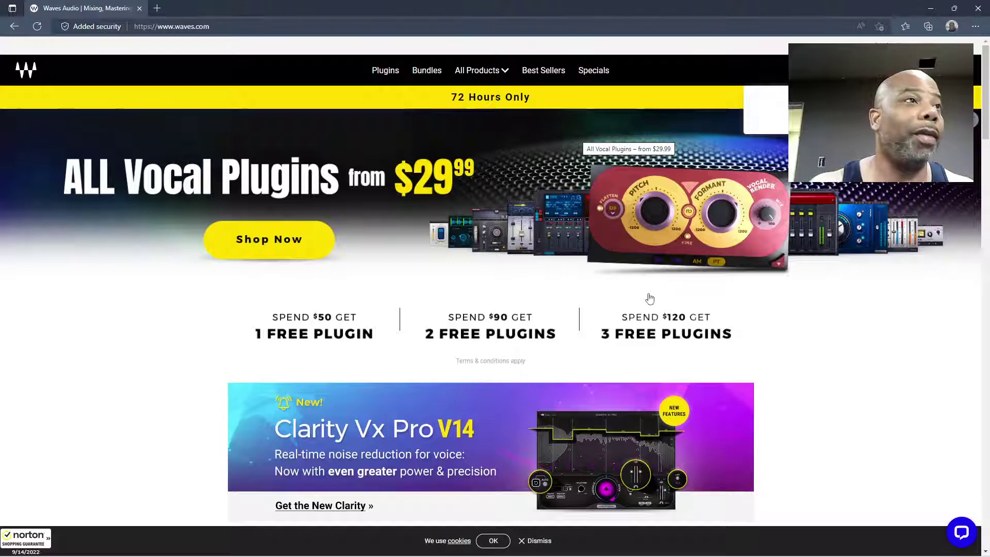
{"action": "left_click", "coordinate": [378, 75]}
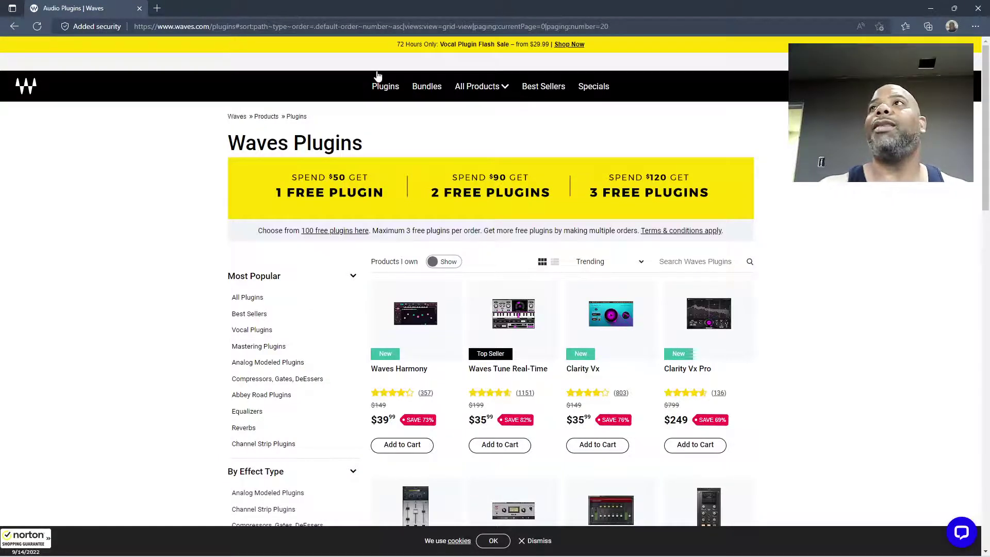
{"action": "left_click", "coordinate": [514, 27]}
{"action": "type", "text": "native-instruments.com"}
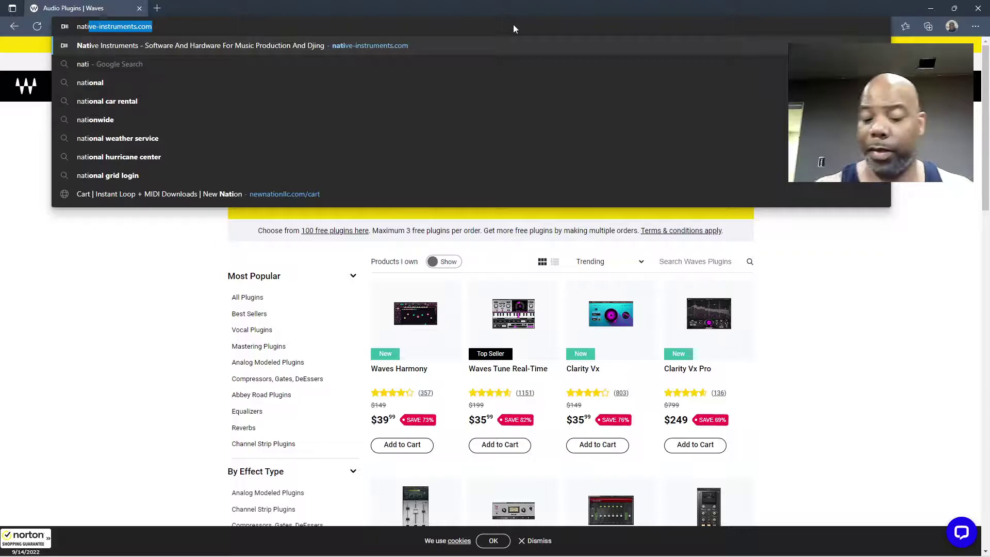
- Load native-instruments.com, scroll down to Featured Products, then return to the top
{"action": "key", "text": "Return"}
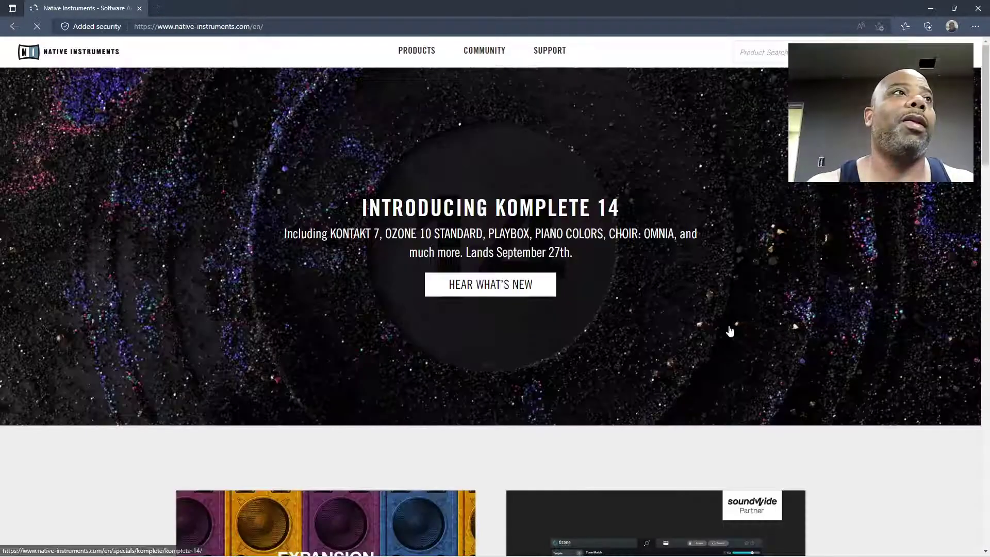
{"action": "scroll", "coordinate": [740, 294], "scroll_direction": "down", "scroll_amount": 2}
{"action": "scroll", "coordinate": [740, 289], "scroll_direction": "up", "scroll_amount": 1}
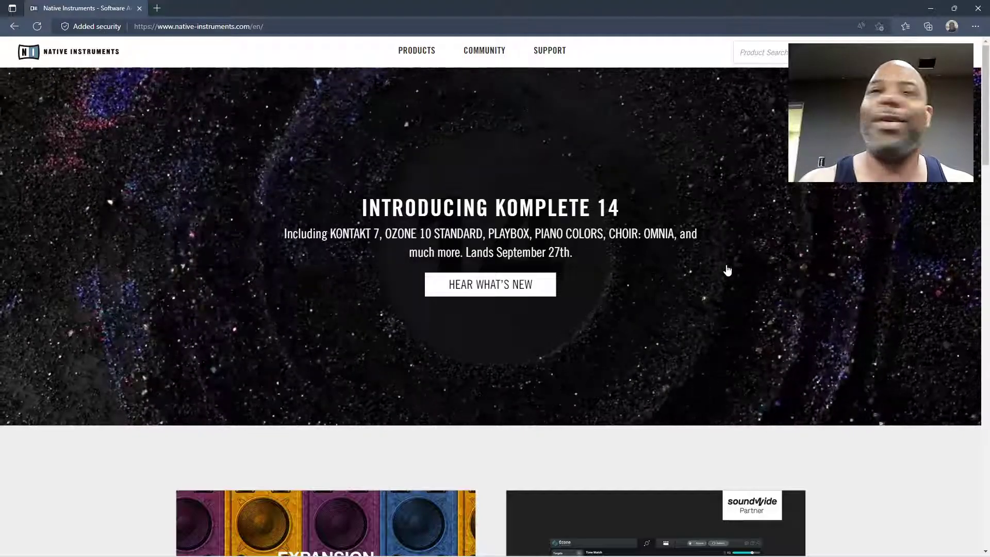
{"action": "scroll", "coordinate": [727, 269], "scroll_direction": "down", "scroll_amount": 3}
{"action": "scroll", "coordinate": [728, 270], "scroll_direction": "down", "scroll_amount": 6}
{"action": "scroll", "coordinate": [728, 270], "scroll_direction": "down", "scroll_amount": 15}
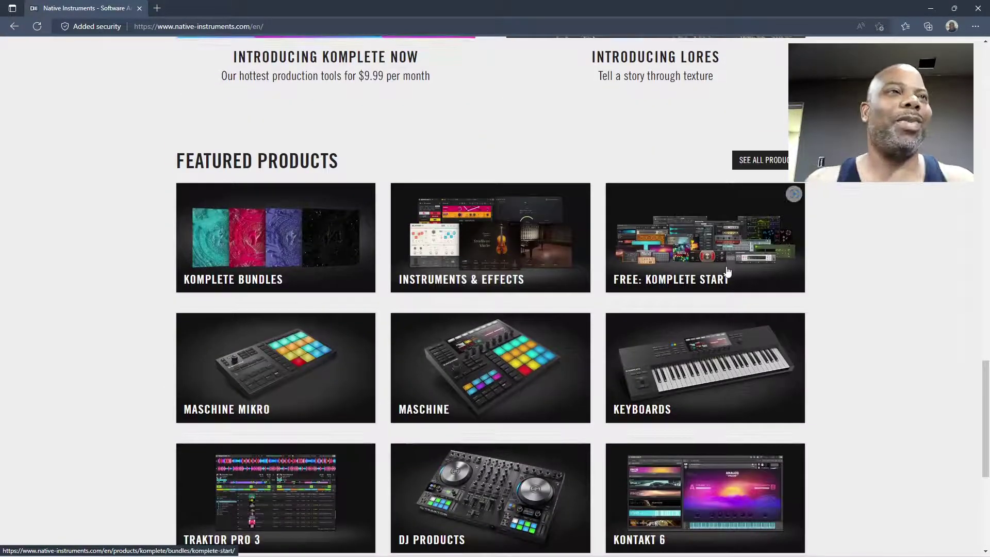
{"action": "scroll", "coordinate": [727, 269], "scroll_direction": "up", "scroll_amount": 20}
{"action": "scroll", "coordinate": [728, 272], "scroll_direction": "up", "scroll_amount": 3}
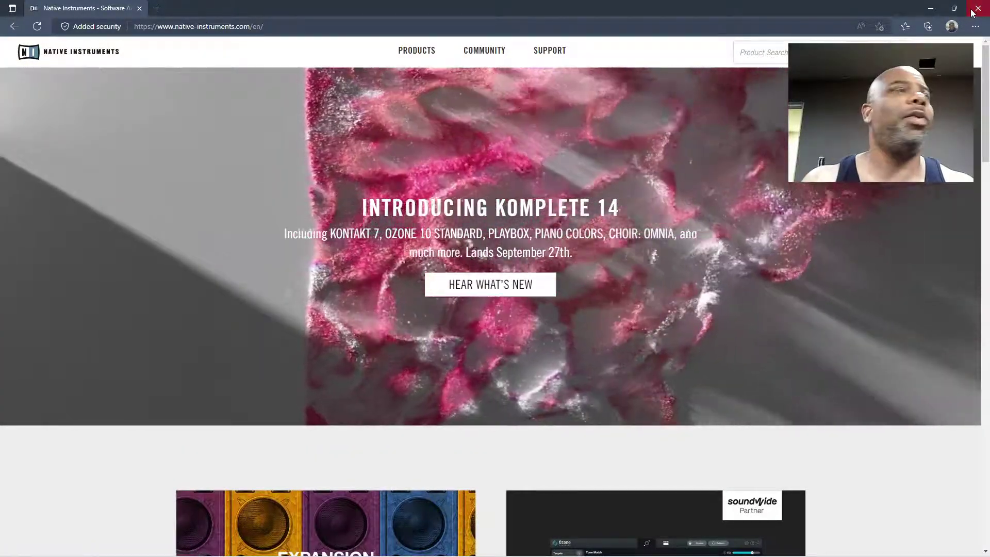
- Close Edge and load Kontakt from the Native Instruments instruments onto track 2, replacing Sytrus
{"action": "left_click", "coordinate": [972, 13]}
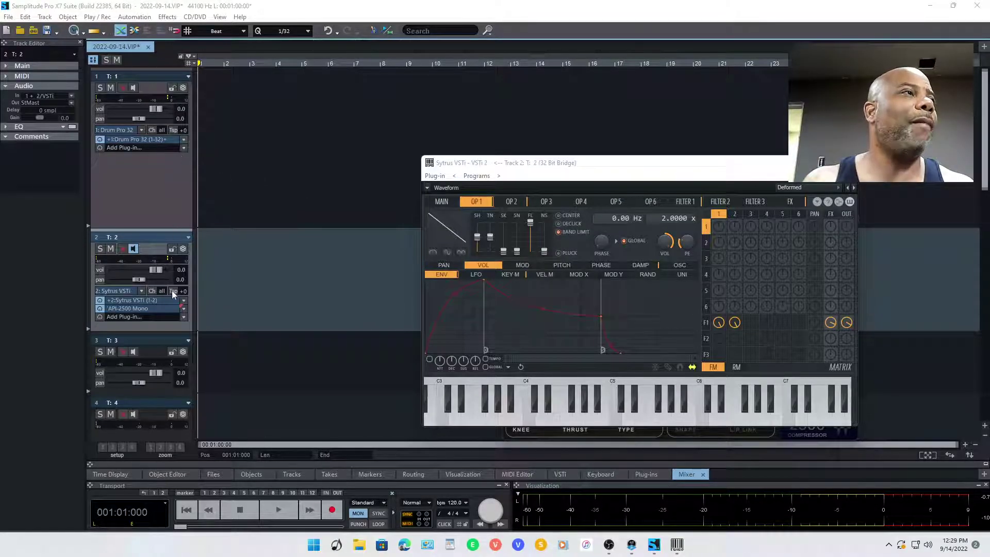
{"action": "left_click", "coordinate": [183, 302]}
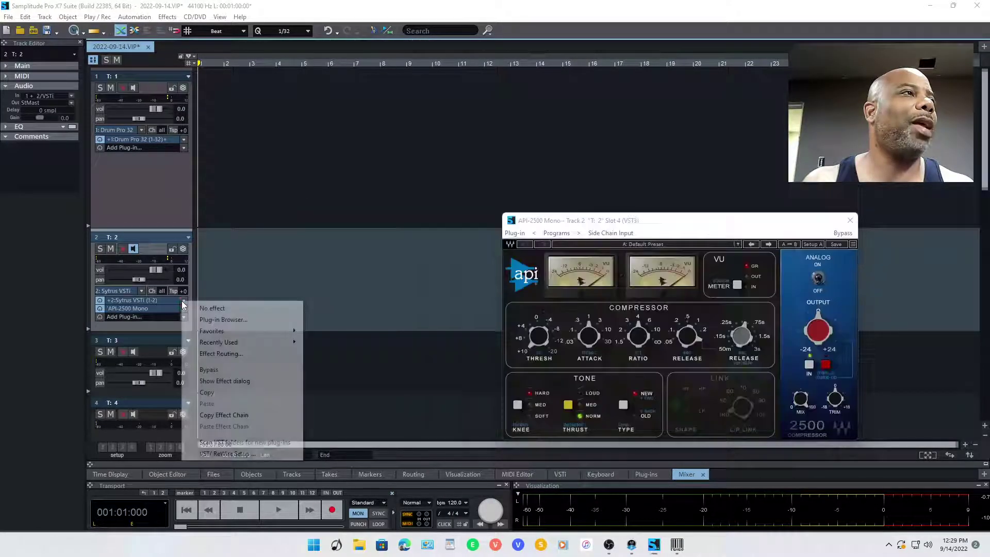
{"action": "left_click", "coordinate": [224, 319]}
{"action": "left_click", "coordinate": [512, 159]}
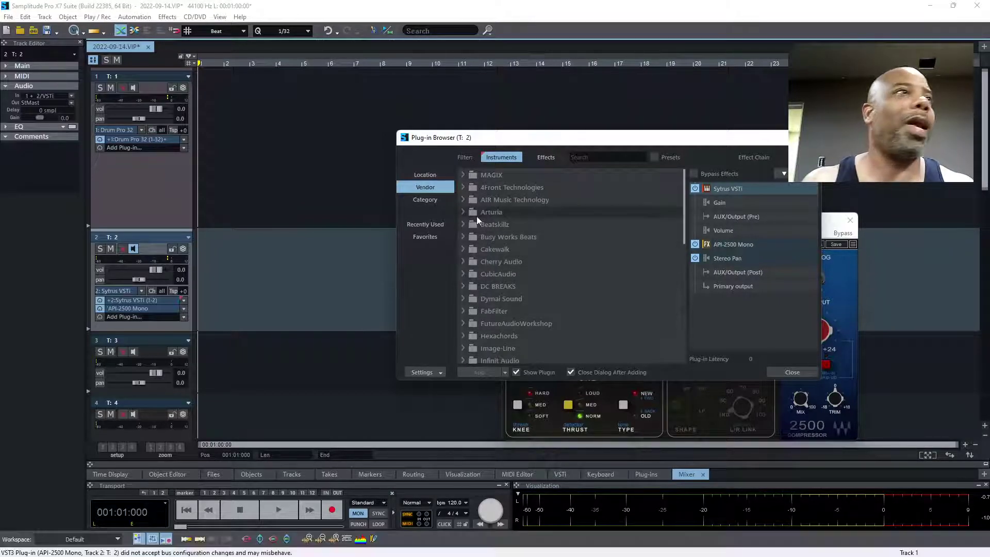
{"action": "scroll", "coordinate": [497, 277], "scroll_direction": "down", "scroll_amount": 3}
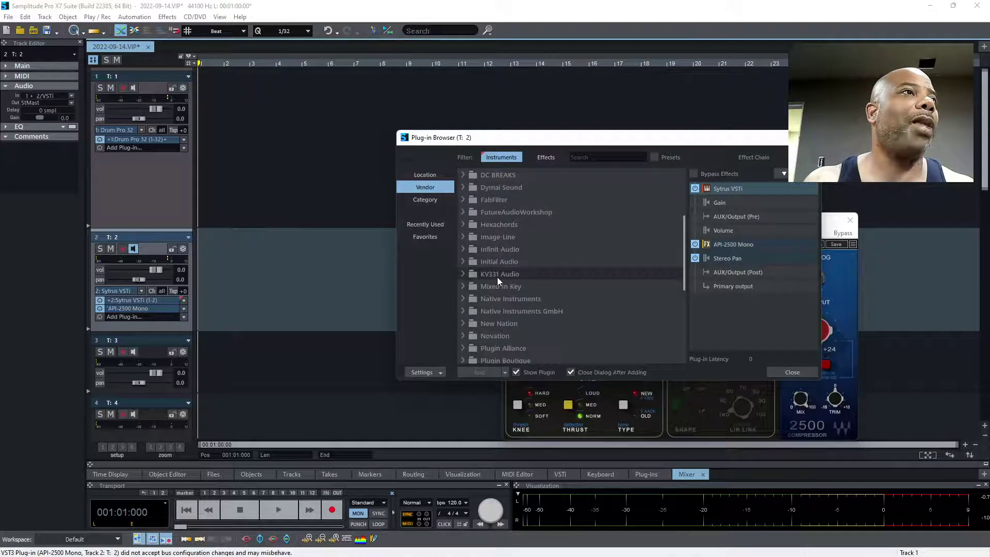
{"action": "left_click", "coordinate": [505, 303]}
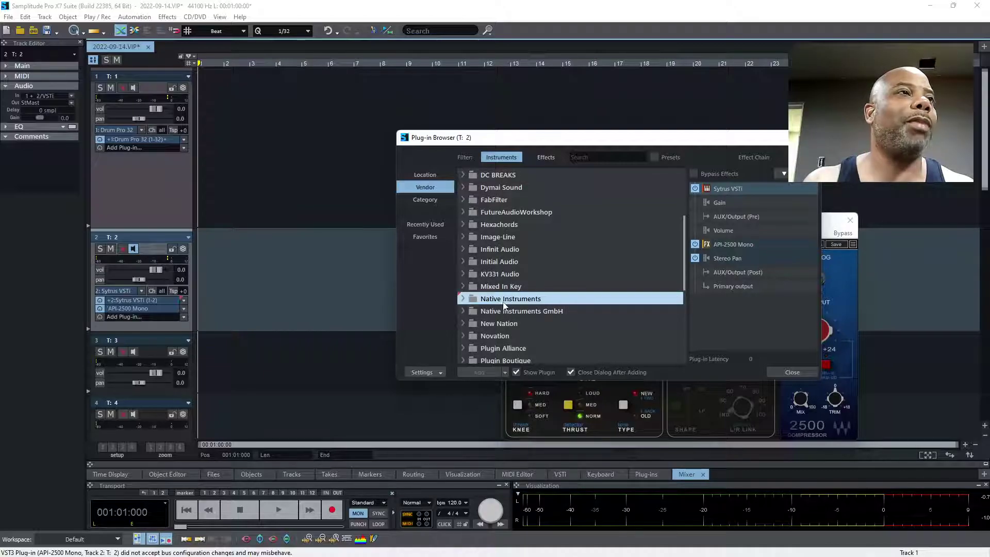
{"action": "left_click", "coordinate": [463, 300]}
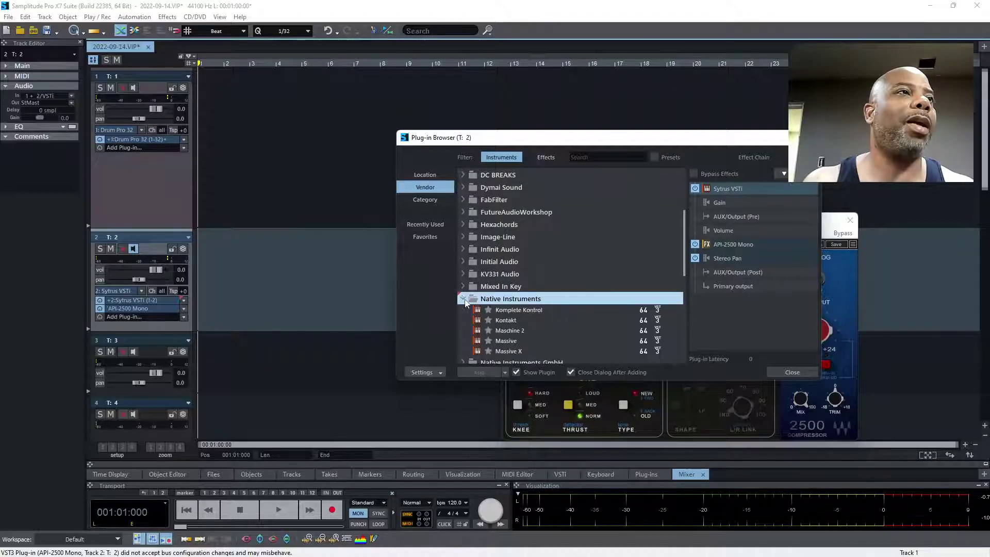
{"action": "double_click", "coordinate": [524, 320]}
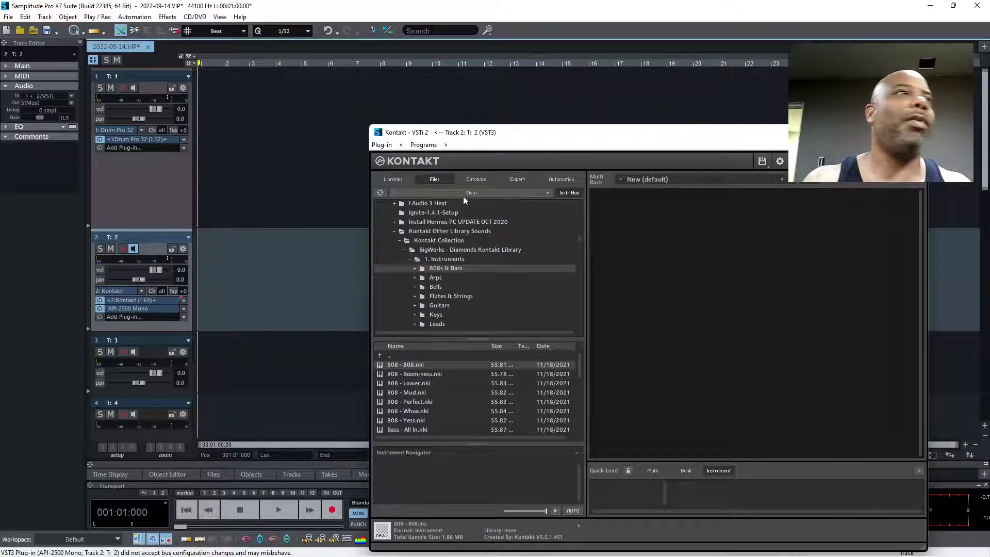
- In Kontakt's Libraries, find Session Strings Pro 2 and load Basses - Modern.nki
{"action": "left_click", "coordinate": [393, 179]}
{"action": "left_click_drag", "start_coordinate": [707, 143], "coordinate": [589, 106]}
{"action": "scroll", "coordinate": [423, 236], "scroll_direction": "down", "scroll_amount": 6}
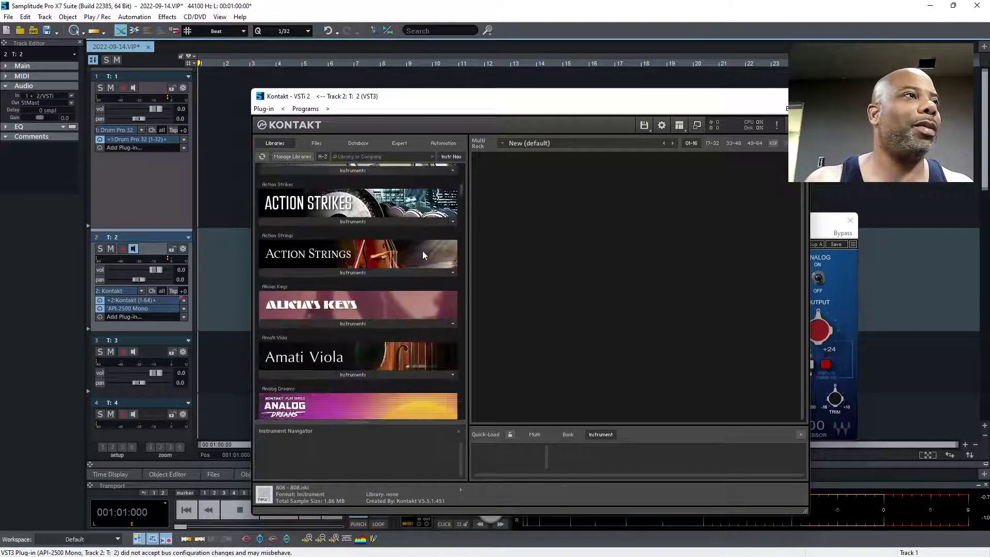
{"action": "left_click_drag", "start_coordinate": [464, 186], "coordinate": [470, 326]}
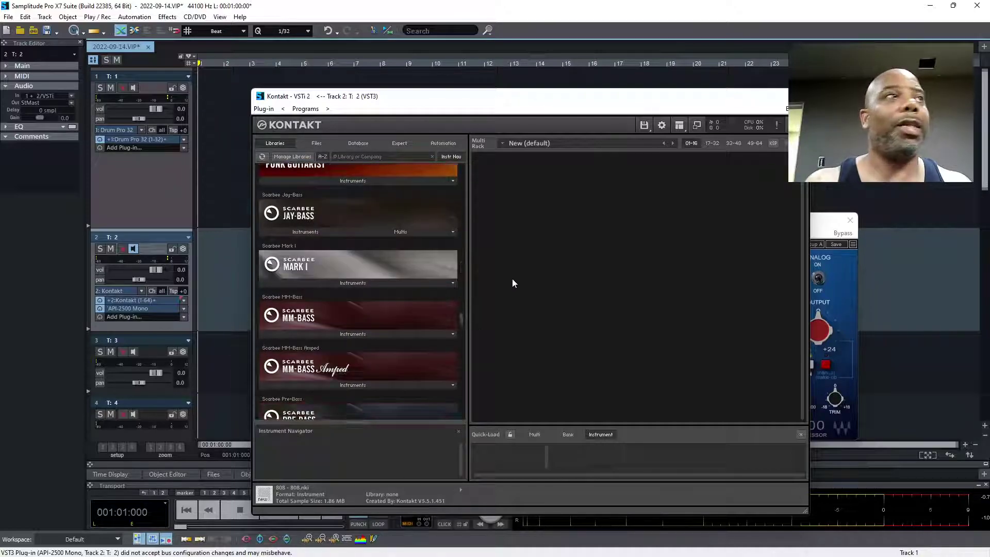
{"action": "scroll", "coordinate": [393, 293], "scroll_direction": "down", "scroll_amount": 8}
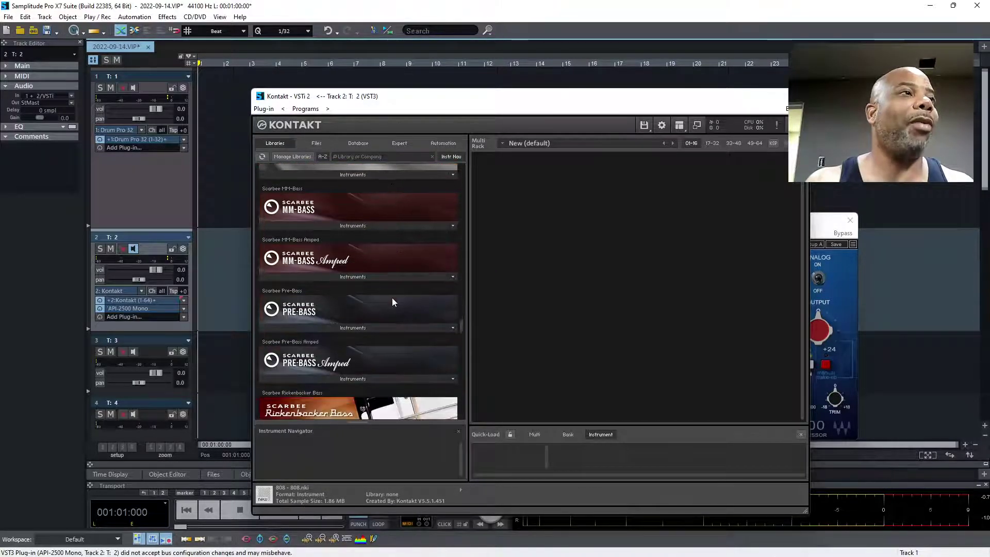
{"action": "scroll", "coordinate": [415, 301], "scroll_direction": "down", "scroll_amount": 4}
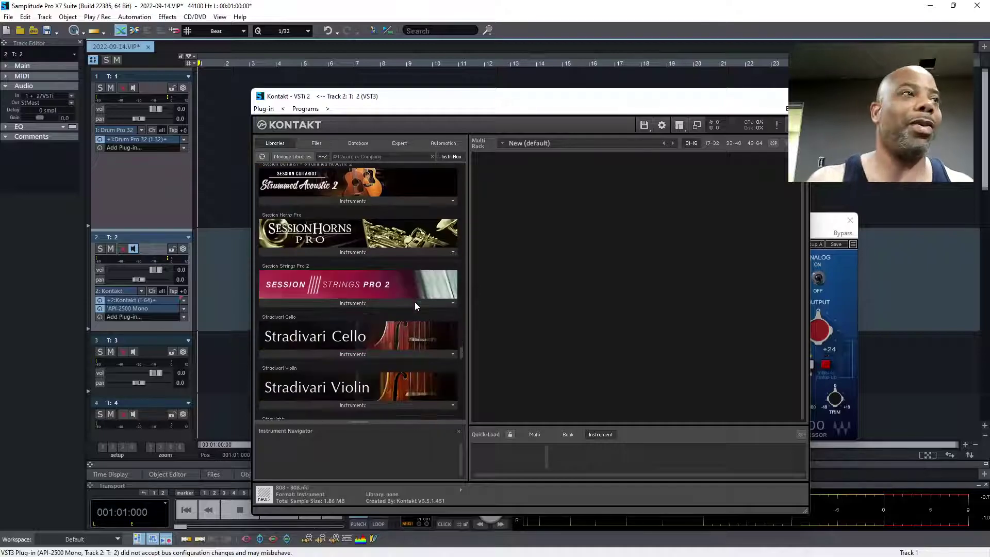
{"action": "left_click", "coordinate": [361, 303]}
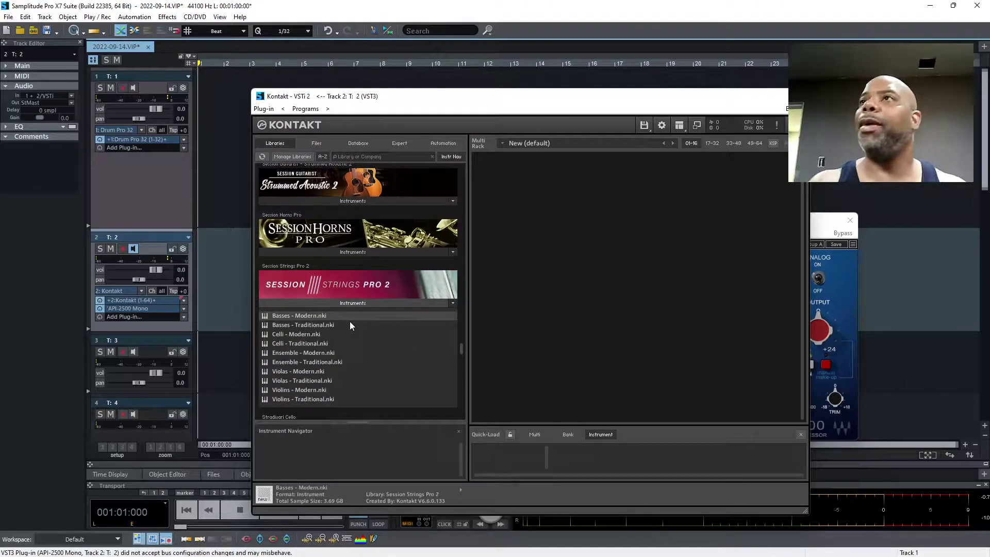
{"action": "double_click", "coordinate": [349, 319]}
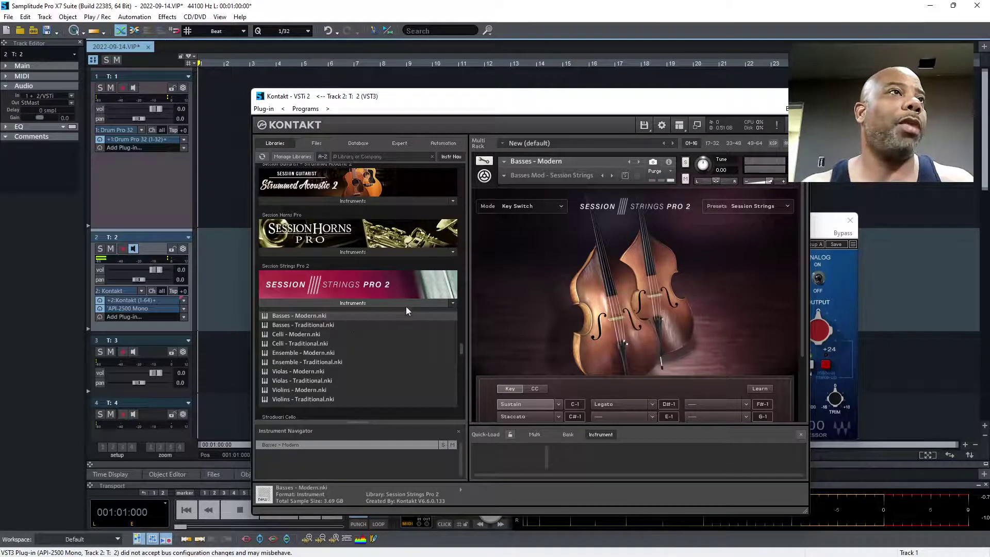
- Load Basses - Traditional.nki into Kontakt, then remove it to empty the rack
{"action": "left_click", "coordinate": [335, 328]}
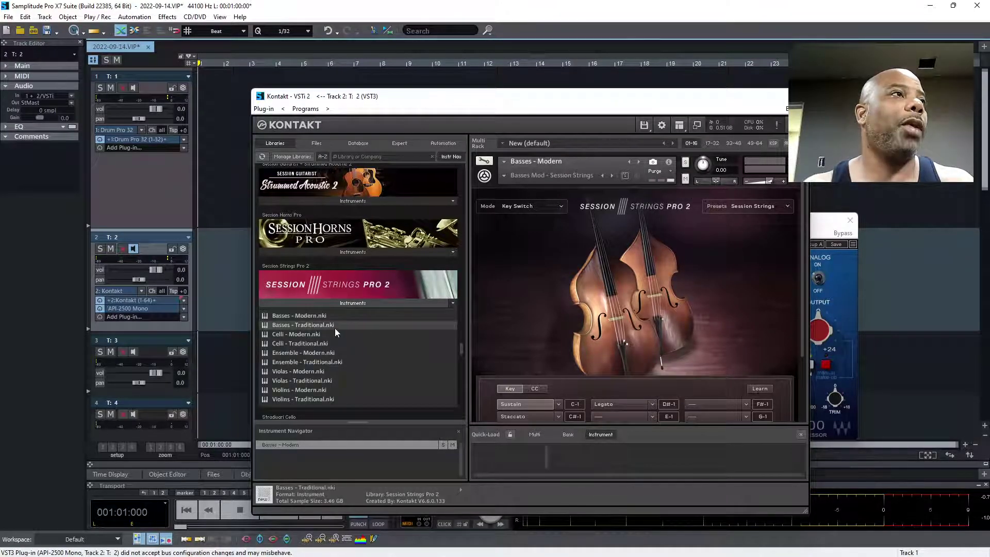
{"action": "double_click", "coordinate": [335, 326]}
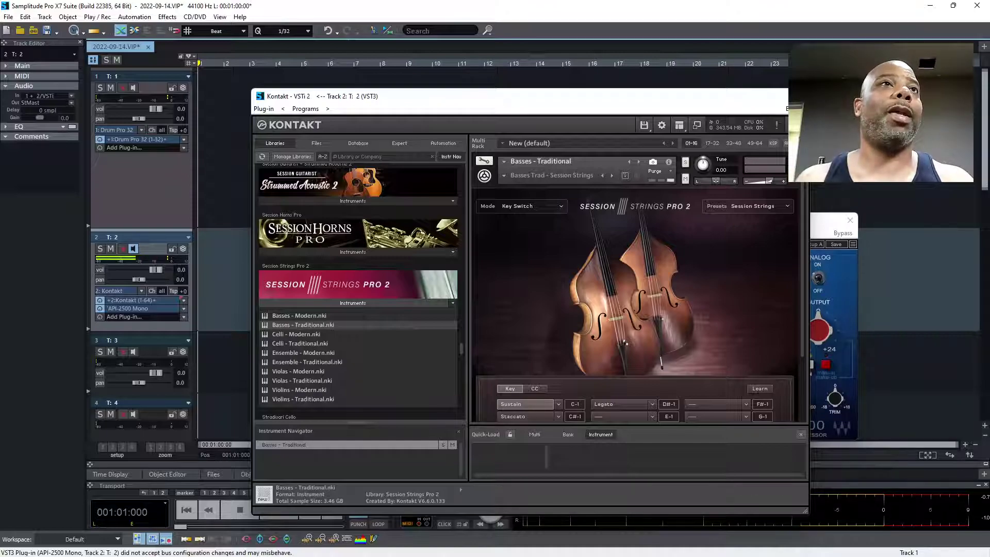
{"action": "left_click", "coordinate": [797, 161]}
- Scroll to Studio Drummer, show its kit patches and select Garage Kit - Full
{"action": "scroll", "coordinate": [307, 261], "scroll_direction": "down", "scroll_amount": 3}
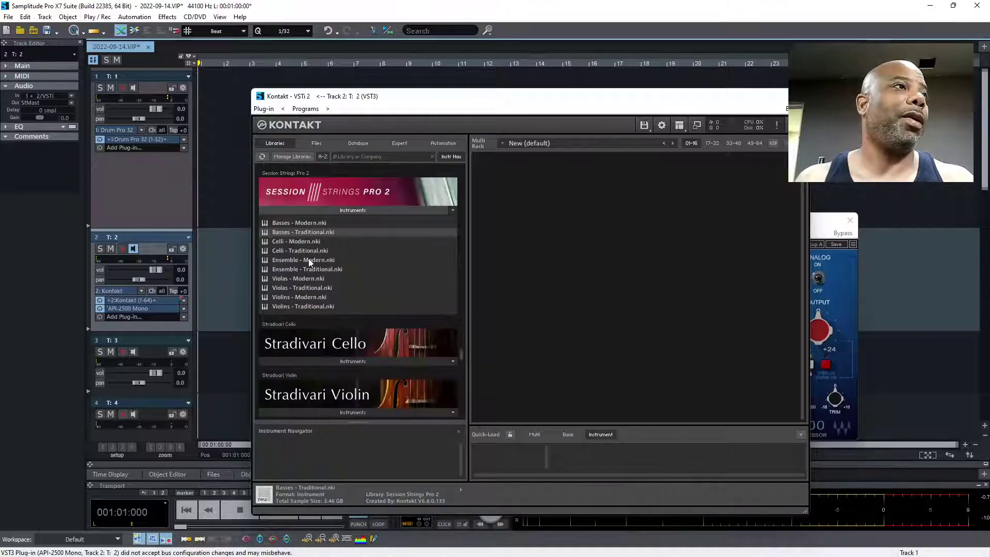
{"action": "scroll", "coordinate": [360, 351], "scroll_direction": "down", "scroll_amount": 3}
{"action": "scroll", "coordinate": [360, 348], "scroll_direction": "down", "scroll_amount": 2}
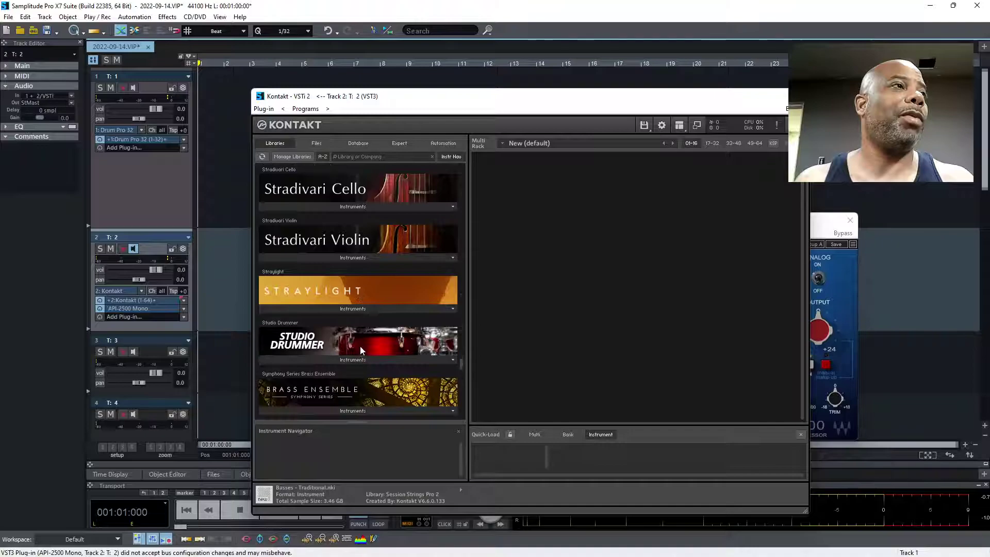
{"action": "left_click", "coordinate": [354, 355]}
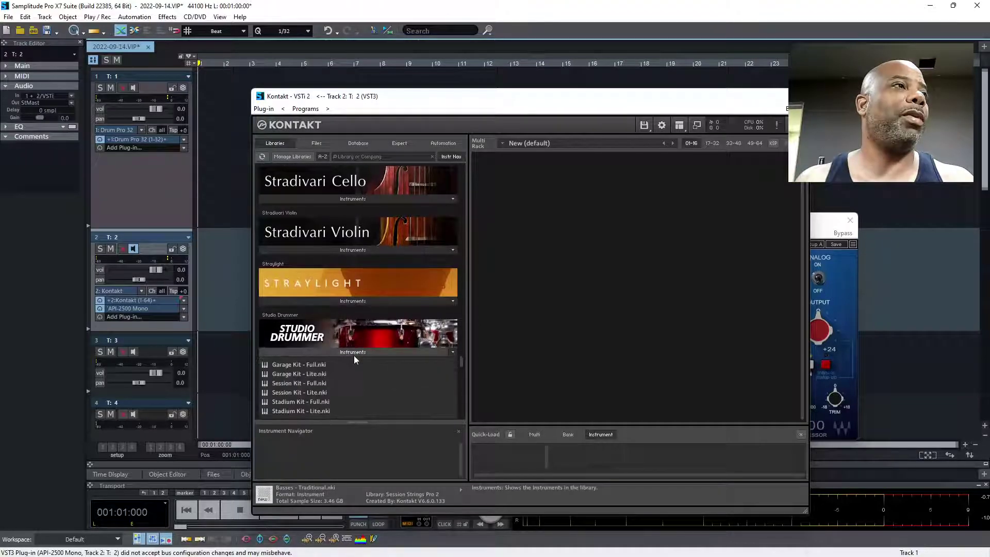
{"action": "left_click", "coordinate": [313, 364]}
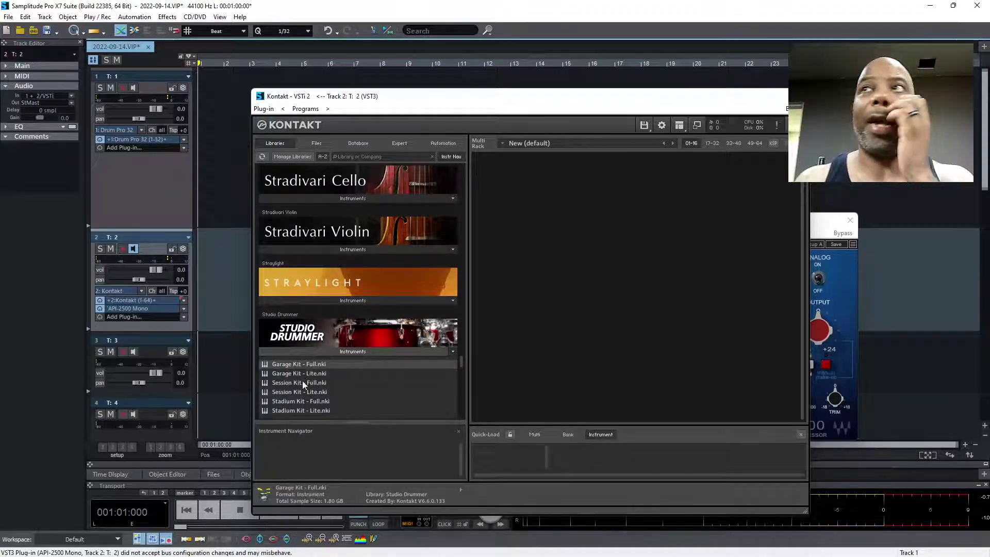